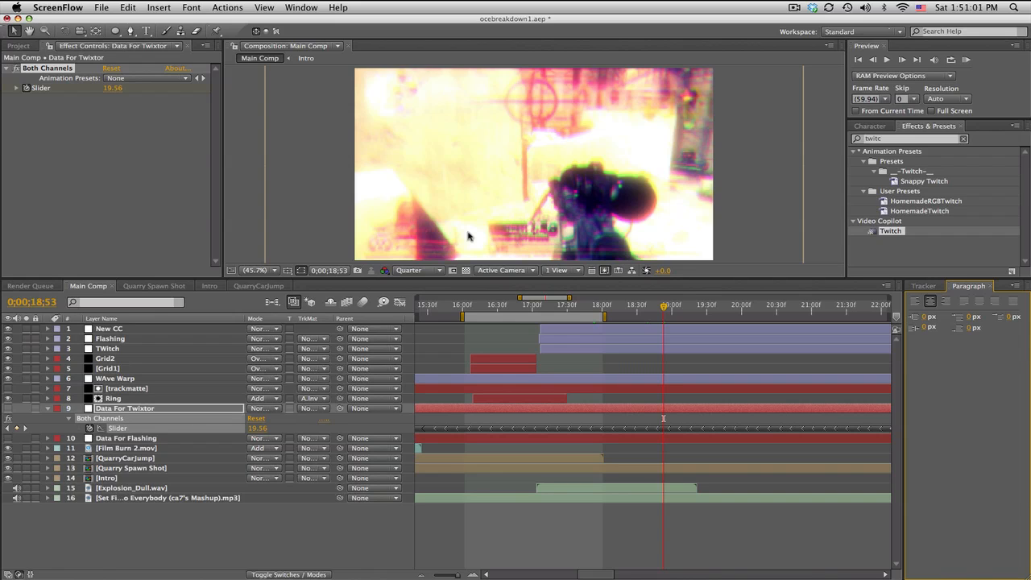
# Scrub the Main Comp from about 0;00;16;52 to 0;00;17;51 to review the spawn shot.
pyautogui.click(529, 300)
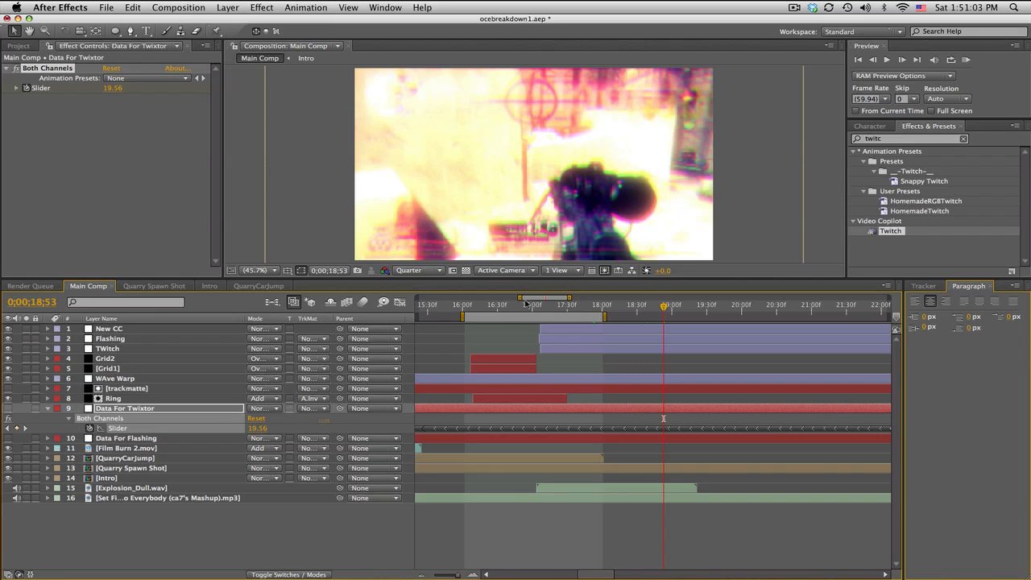
pyautogui.click(524, 305)
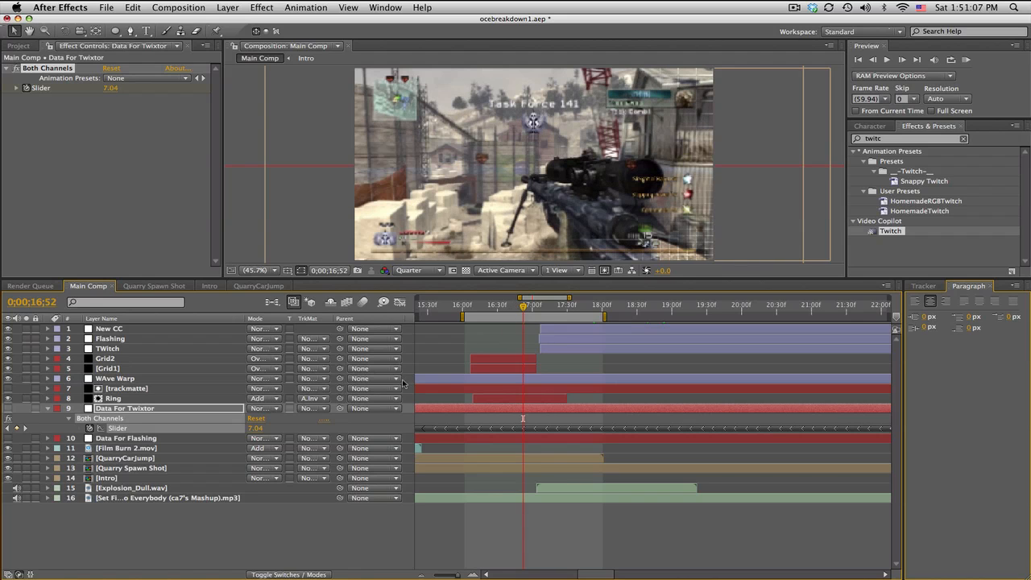
pyautogui.click(518, 311)
pyautogui.click(550, 307)
pyautogui.moveTo(550, 307); pyautogui.dragTo(592, 307)
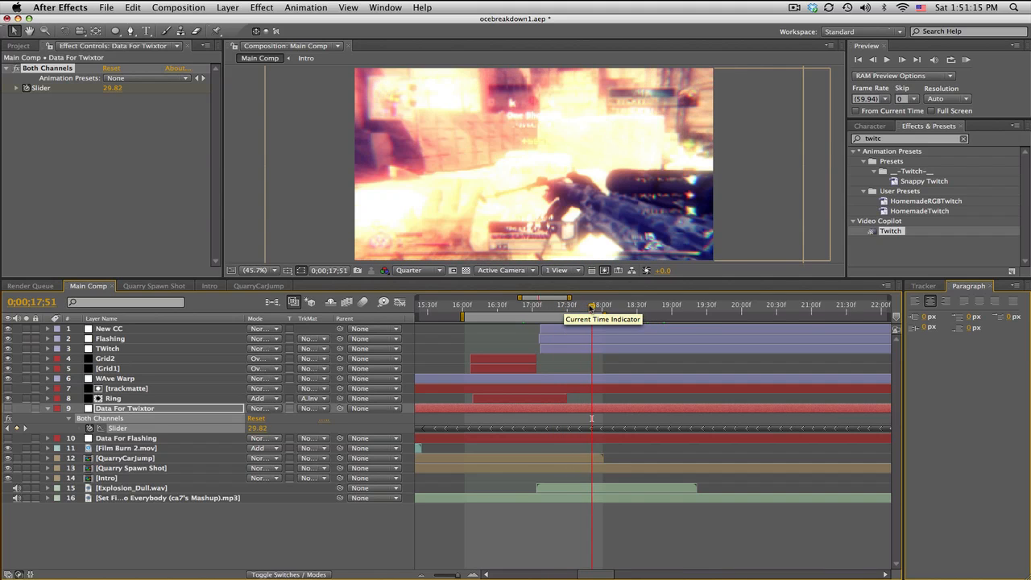
# Reveal the Quarry Spawn Shot layer's animated properties and add a Twixtor Speed % keyframe at 0;00;17;45.
pyautogui.click(510, 468)
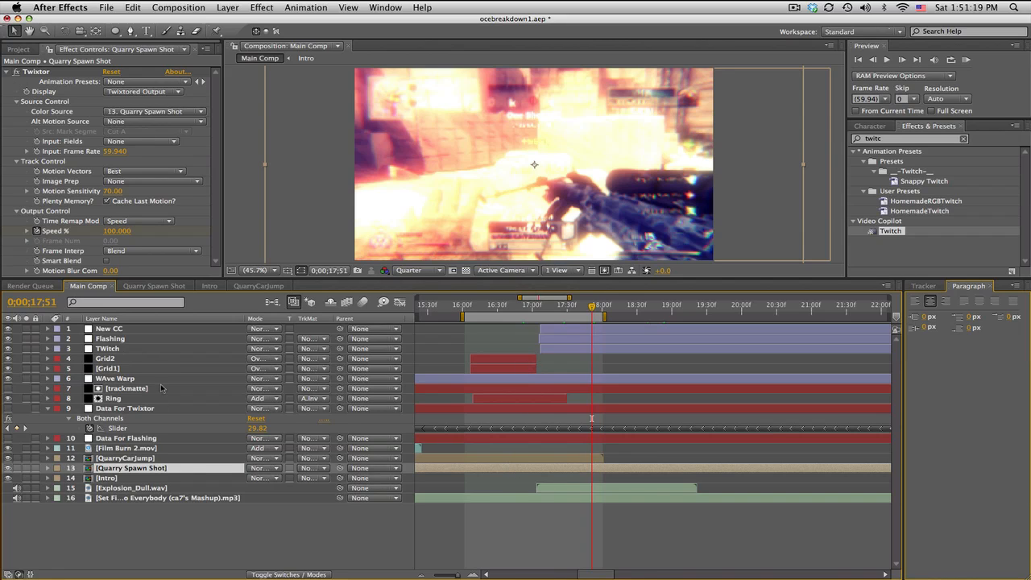
pyautogui.press('u')
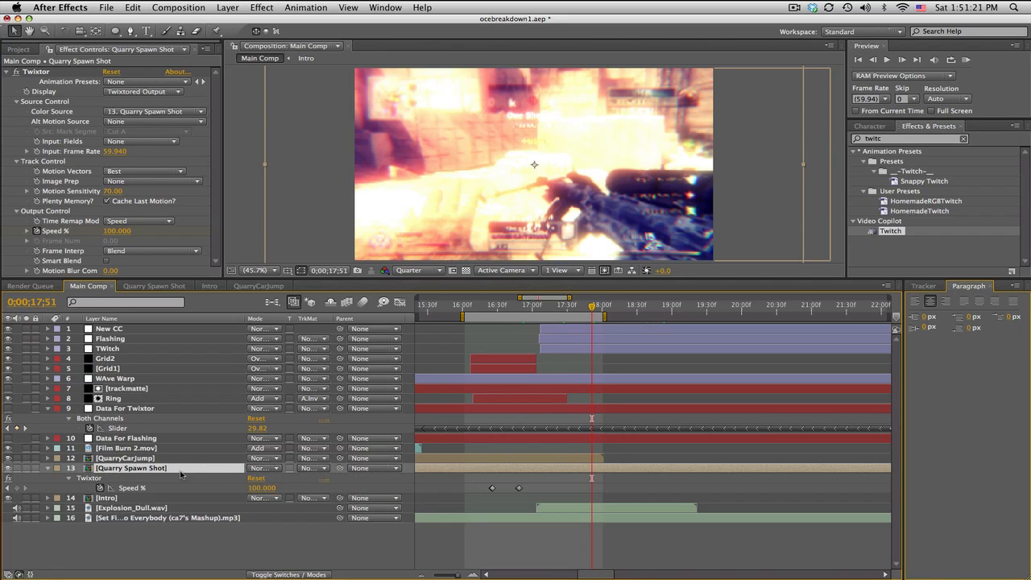
pyautogui.click(582, 307)
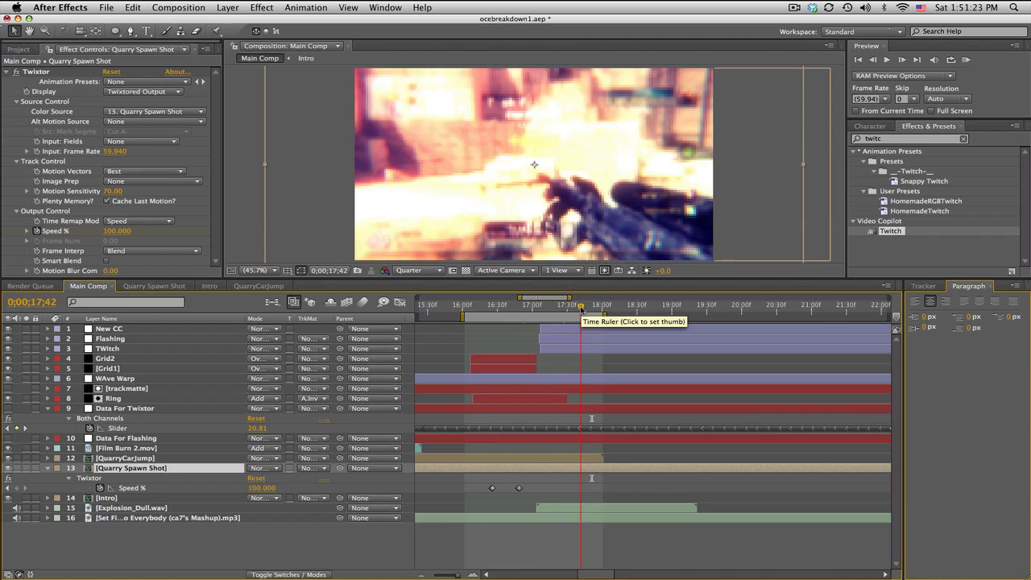
pyautogui.moveTo(581, 307); pyautogui.dragTo(585, 307)
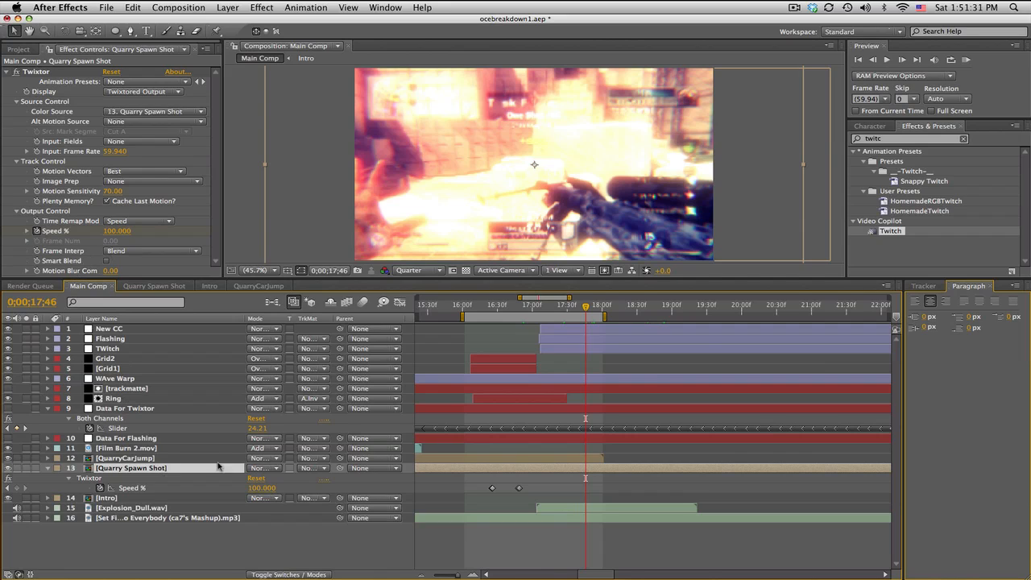
pyautogui.click(872, 60)
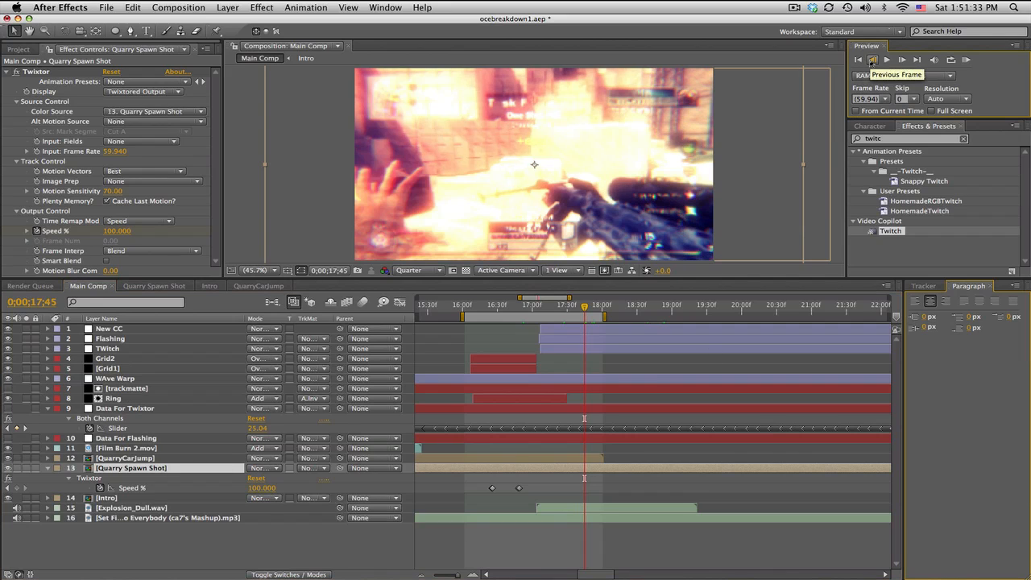
pyautogui.click(17, 487)
# Set the Quarry Spawn Shot's Twixtor Speed % to 1 one frame further on, at 0;00;17;46.
pyautogui.press('pagedown')
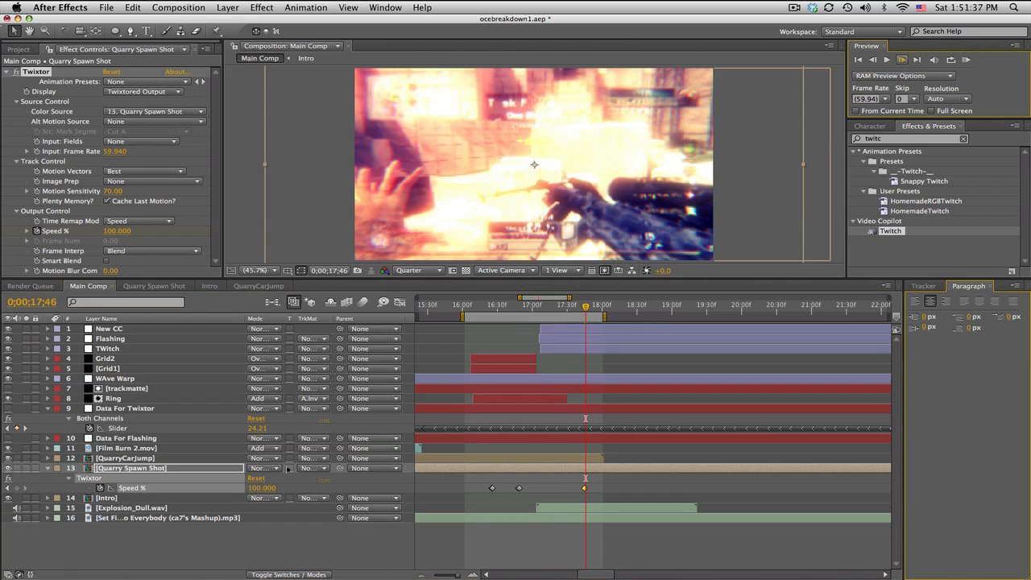
pyautogui.click(256, 487)
pyautogui.write('1')
pyautogui.press('Return')
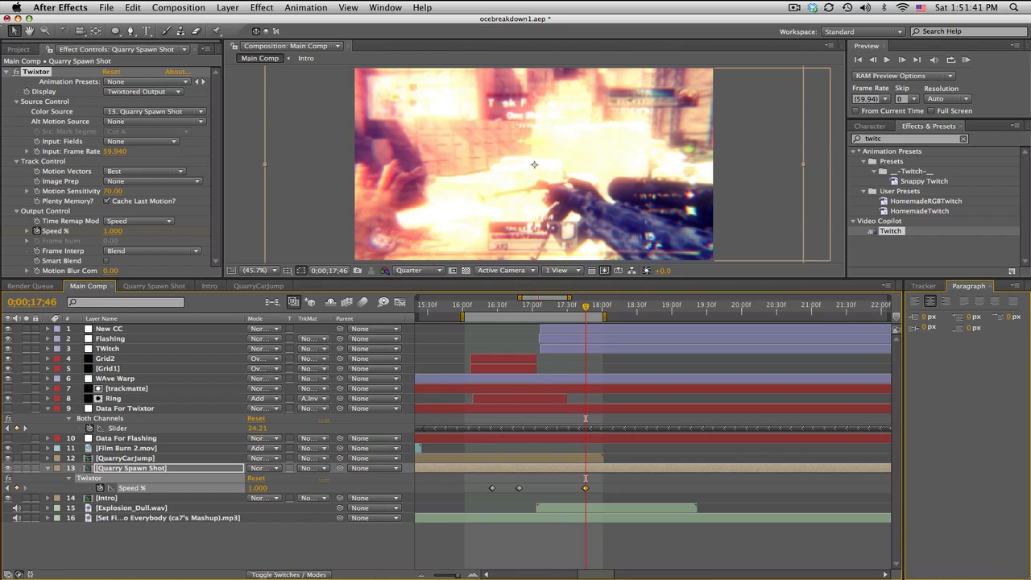
# Review the slowed footage from 0;00;18;35 to 0;00;18;43 and examine the Data For Twixtor slider keyframes against the Speed % keyframes.
pyautogui.moveTo(586, 307); pyautogui.dragTo(648, 309)
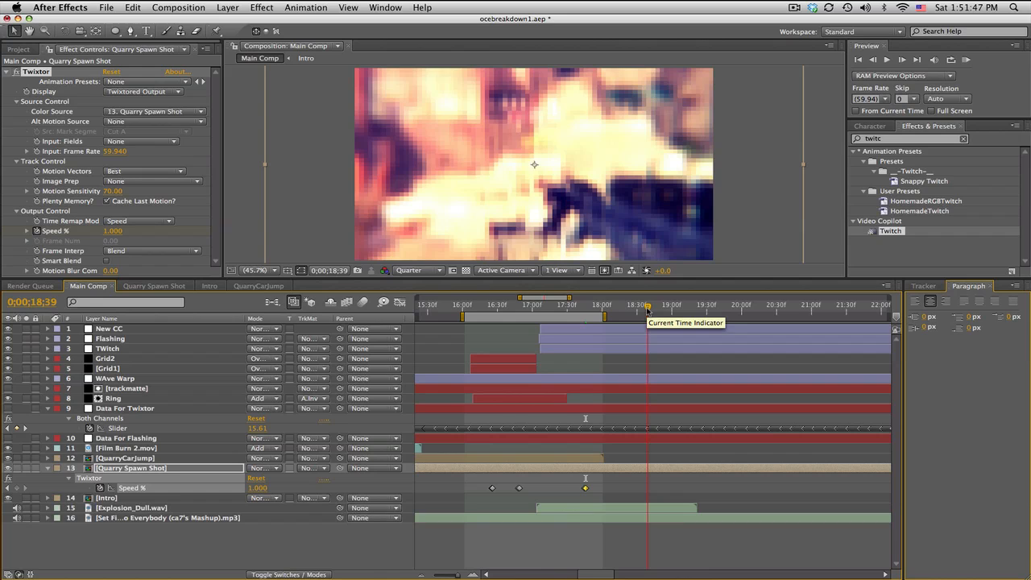
pyautogui.moveTo(648, 309); pyautogui.dragTo(642, 310)
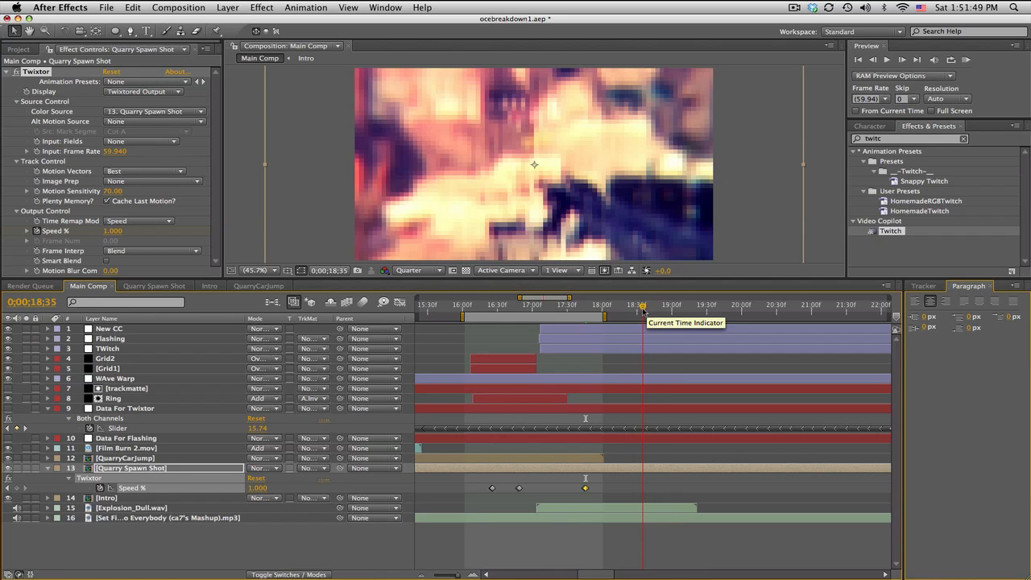
pyautogui.click(162, 409)
pyautogui.click(144, 429)
pyautogui.click(161, 418)
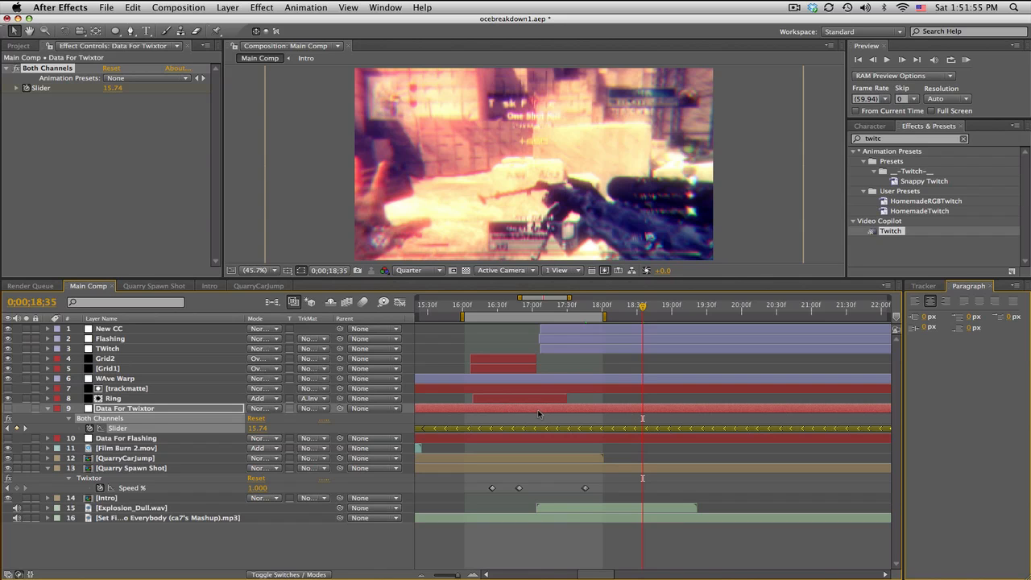
pyautogui.moveTo(617, 311); pyautogui.dragTo(653, 308)
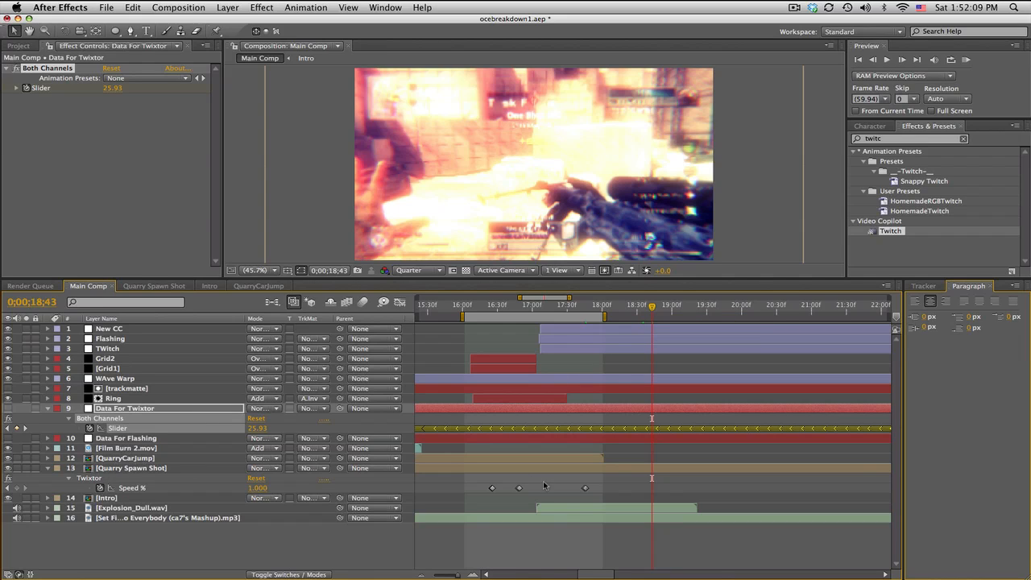
pyautogui.click(516, 489)
pyautogui.moveTo(513, 488); pyautogui.dragTo(538, 487)
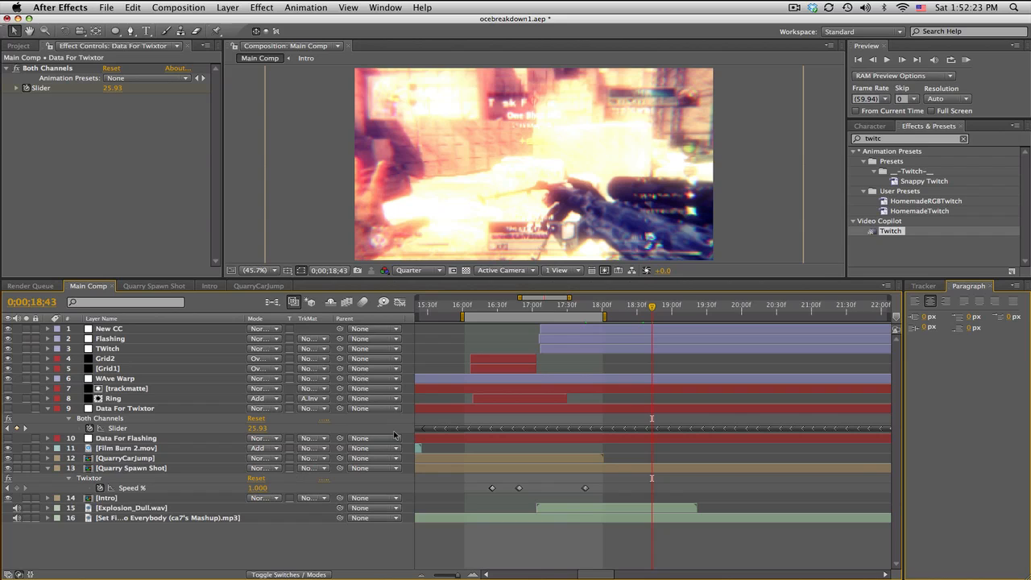
# Reveal the Data For Flashing slider's expression, toggle it off and on, and compare it with the Data For Twixtor slider up to 0;00;17;54.
pyautogui.click(185, 439)
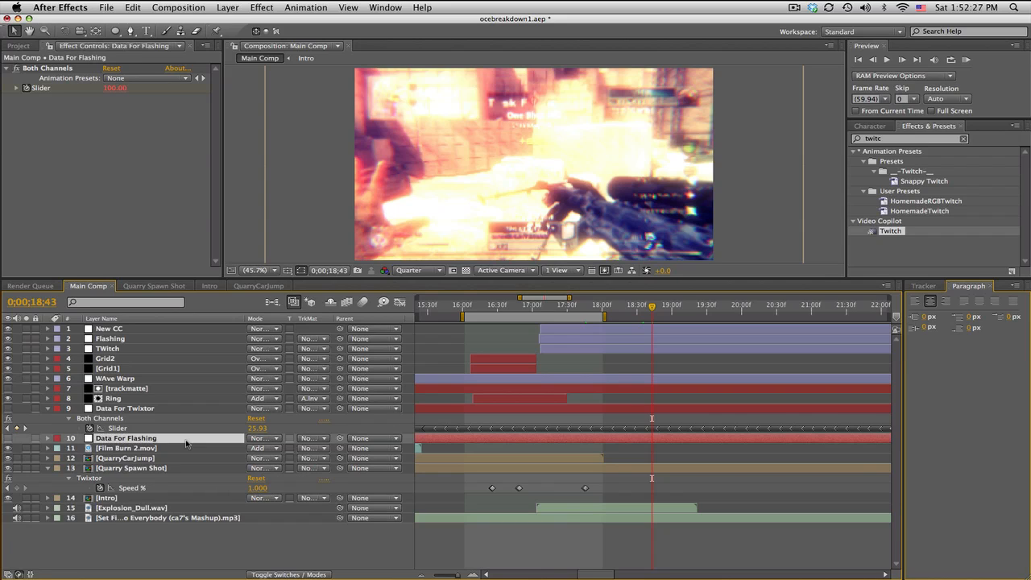
pyautogui.press('e')
pyautogui.press('e')
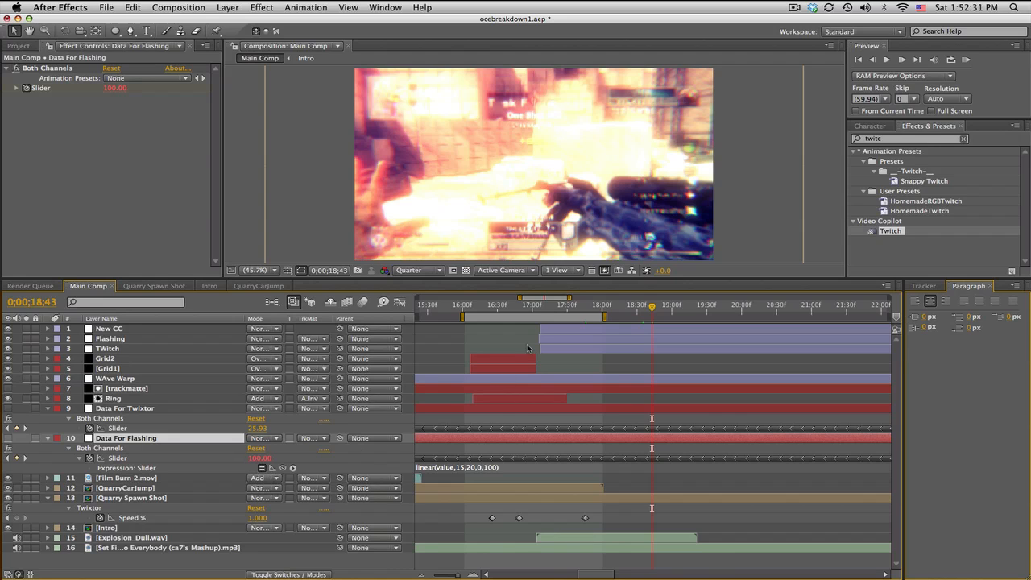
pyautogui.moveTo(573, 307); pyautogui.dragTo(581, 307)
pyautogui.click(262, 467)
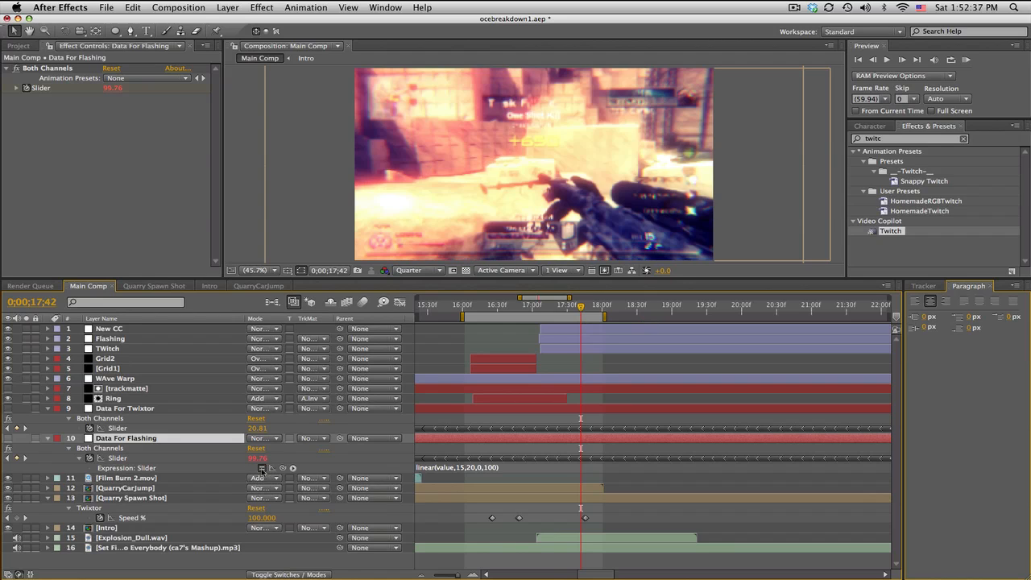
pyautogui.click(262, 468)
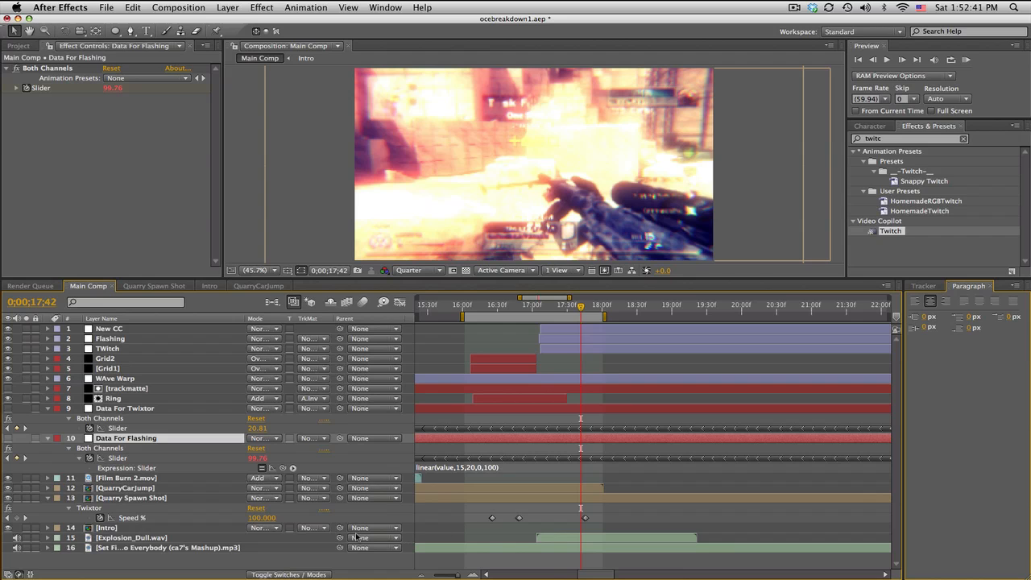
pyautogui.click(497, 313)
pyautogui.moveTo(558, 312); pyautogui.dragTo(594, 309)
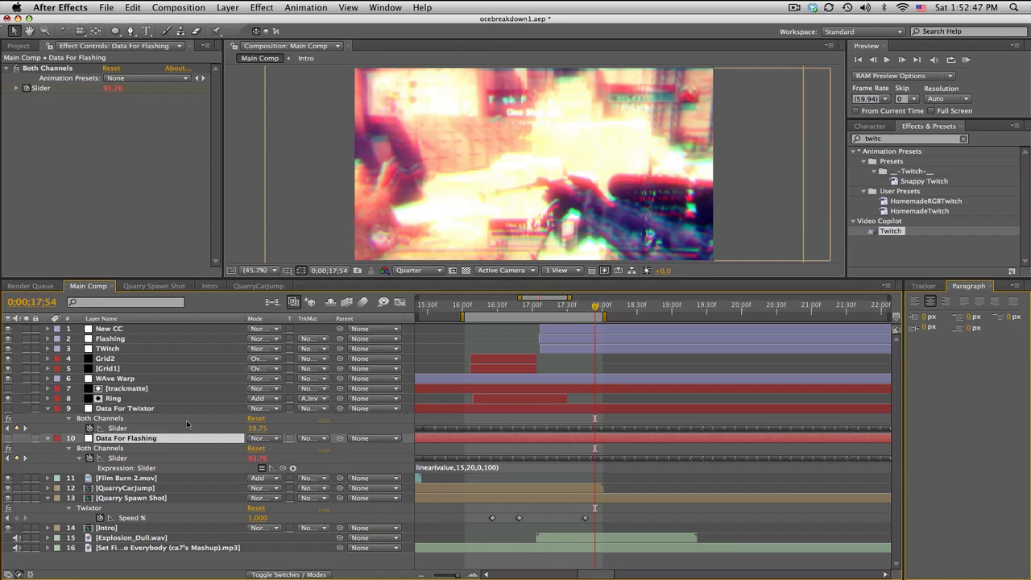
pyautogui.click(166, 409)
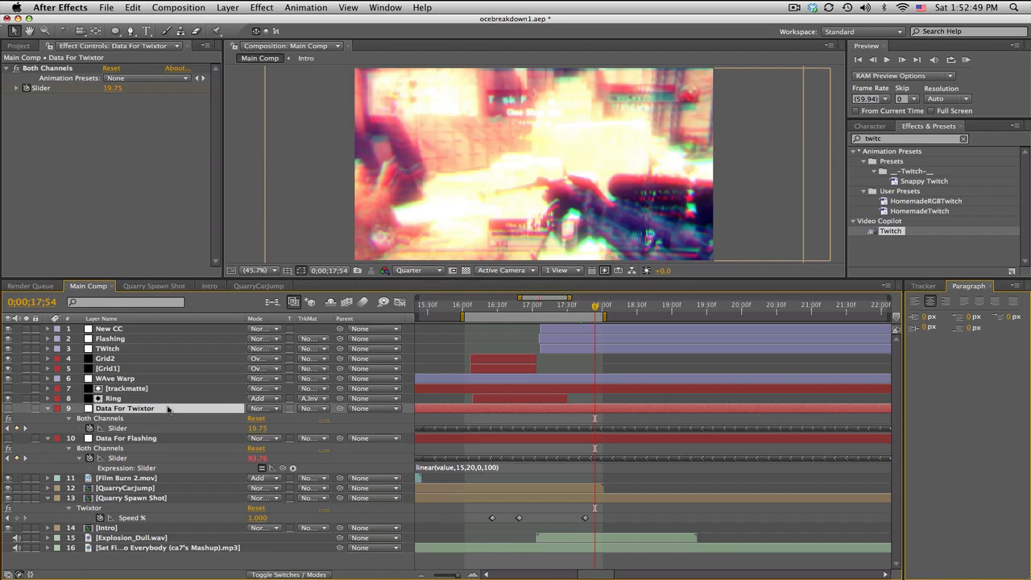
# Search the effects for "slider" and add a Slider Control to the Quarry Spawn Shot layer, with its Twixtor settings collapsed.
pyautogui.click(613, 497)
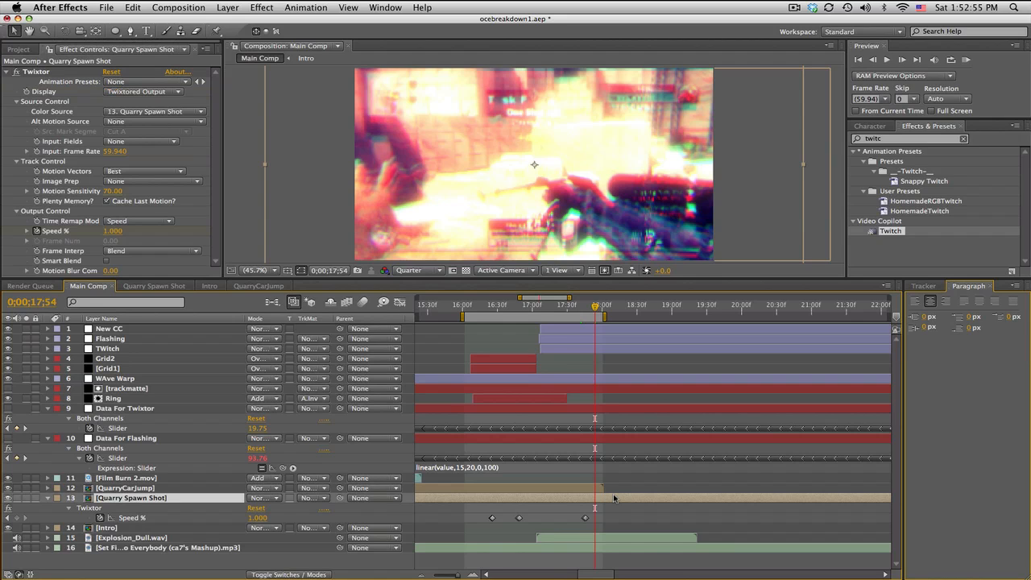
pyautogui.click(7, 72)
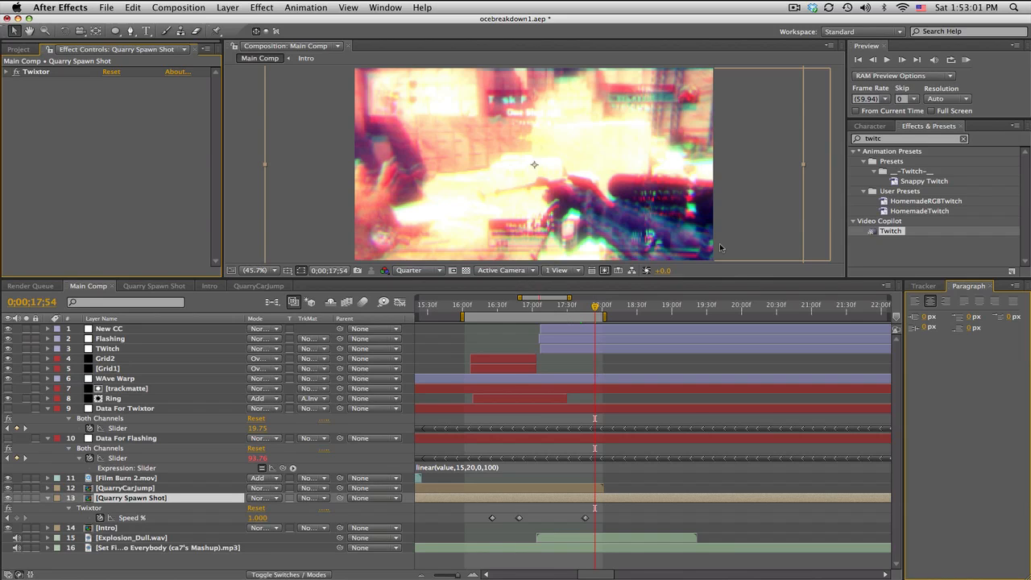
pyautogui.click(893, 138)
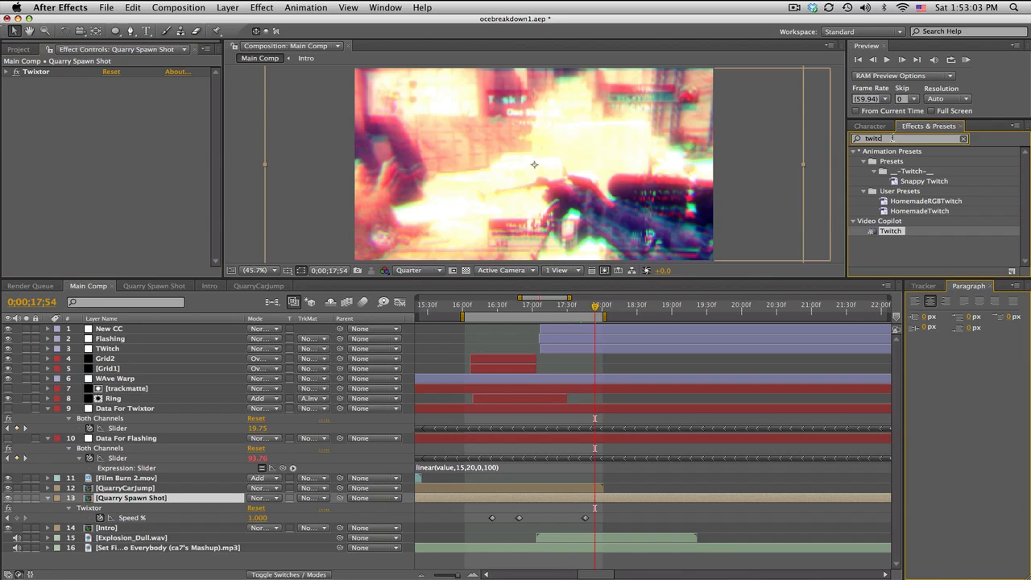
pyautogui.press('BackSpace')
pyautogui.press('BackSpace')
pyautogui.press('BackSpace')
pyautogui.press('BackSpace')
pyautogui.press('BackSpace')
pyautogui.write('slider')
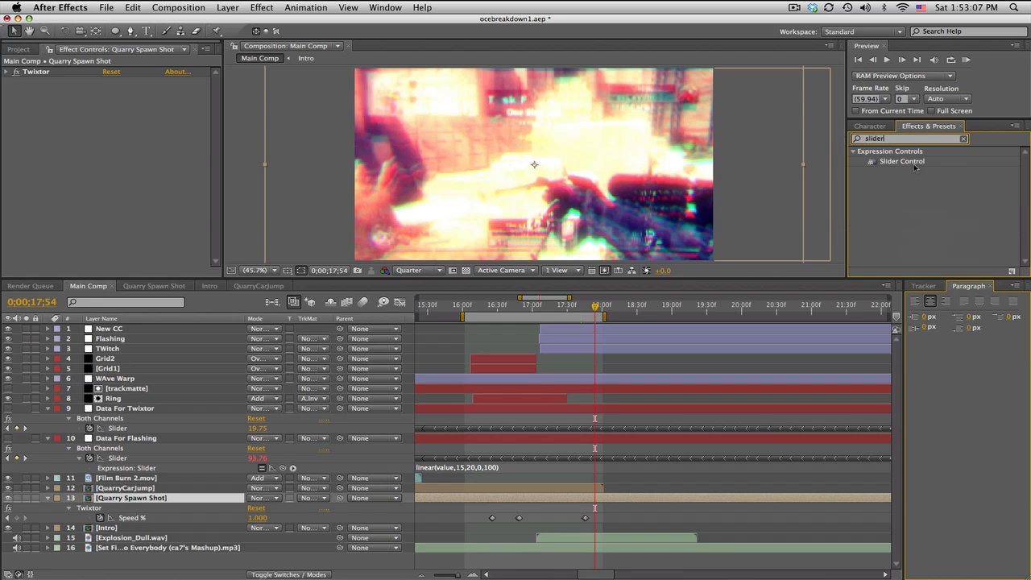
pyautogui.moveTo(915, 161); pyautogui.dragTo(238, 505)
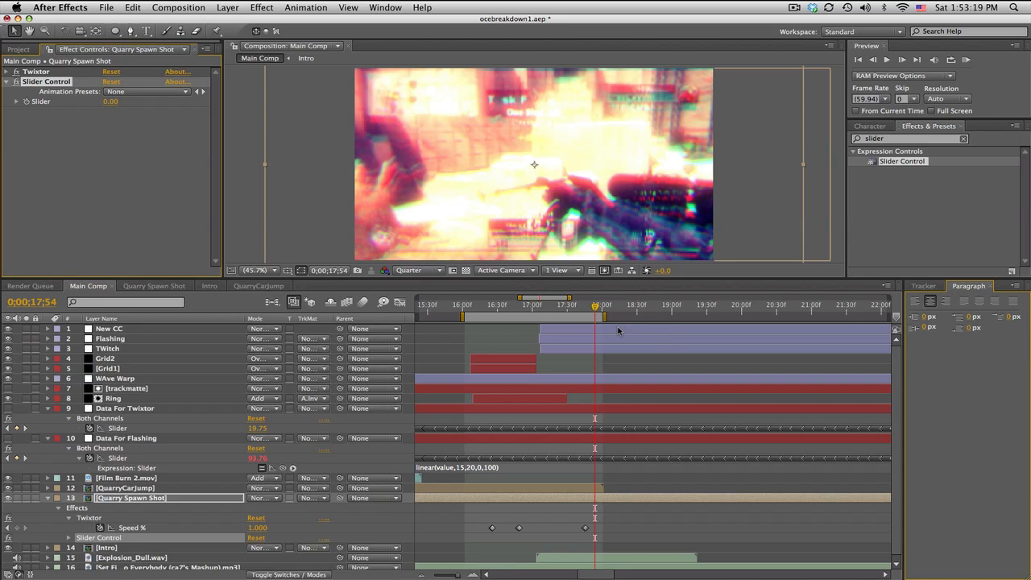
# Examine the Data For Twixtor and Quarry Spawn Shot layers in a magnified timeline between 0;00;17;52 and 0;00;17;57.
pyautogui.click(589, 309)
pyautogui.click(592, 309)
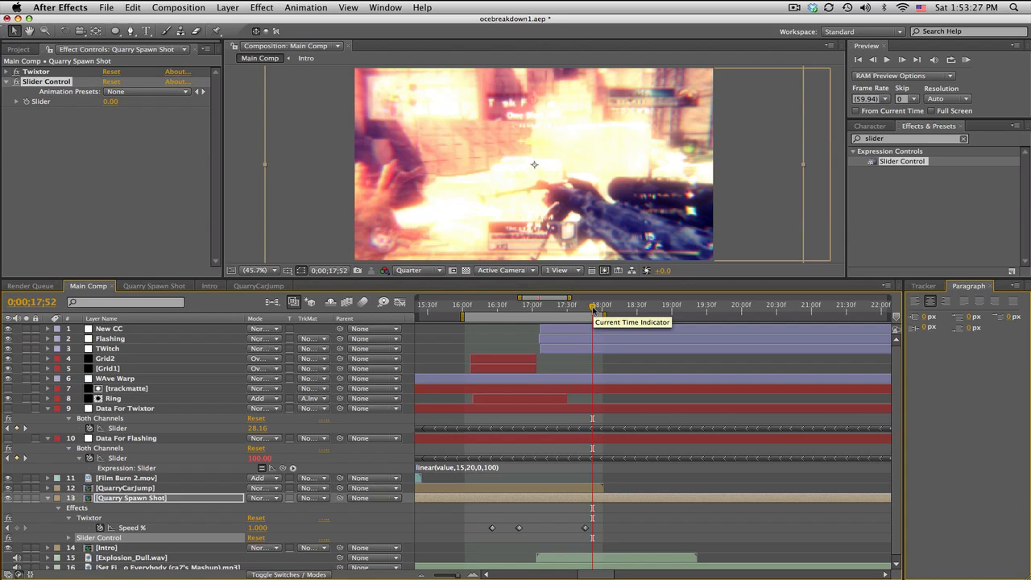
pyautogui.press('=')
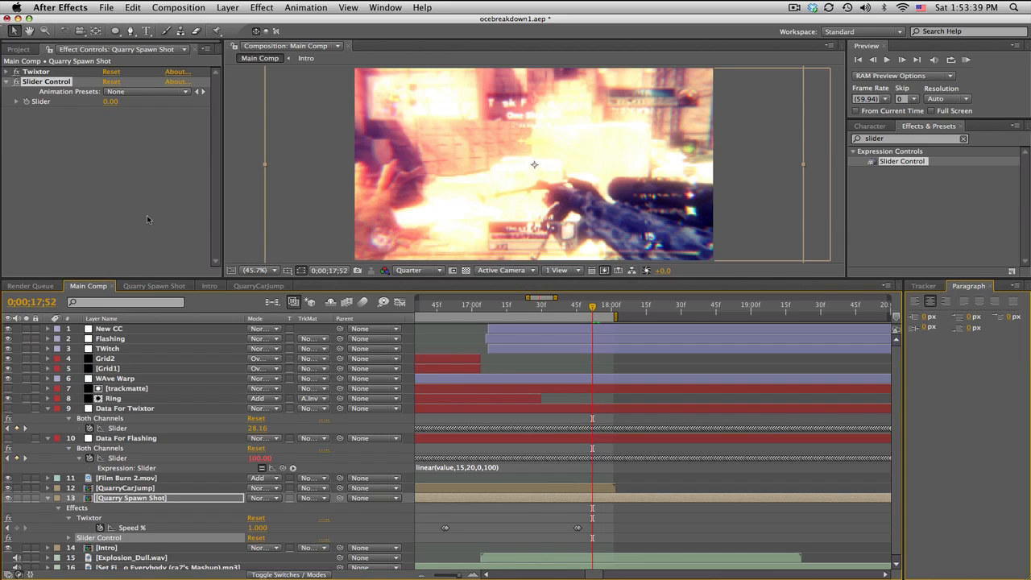
pyautogui.click(131, 410)
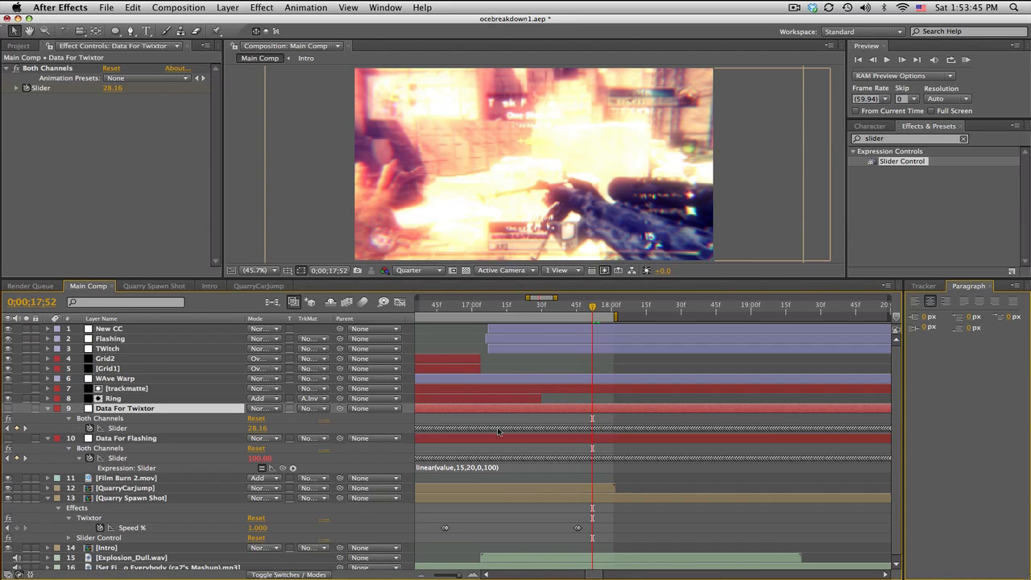
pyautogui.click(544, 499)
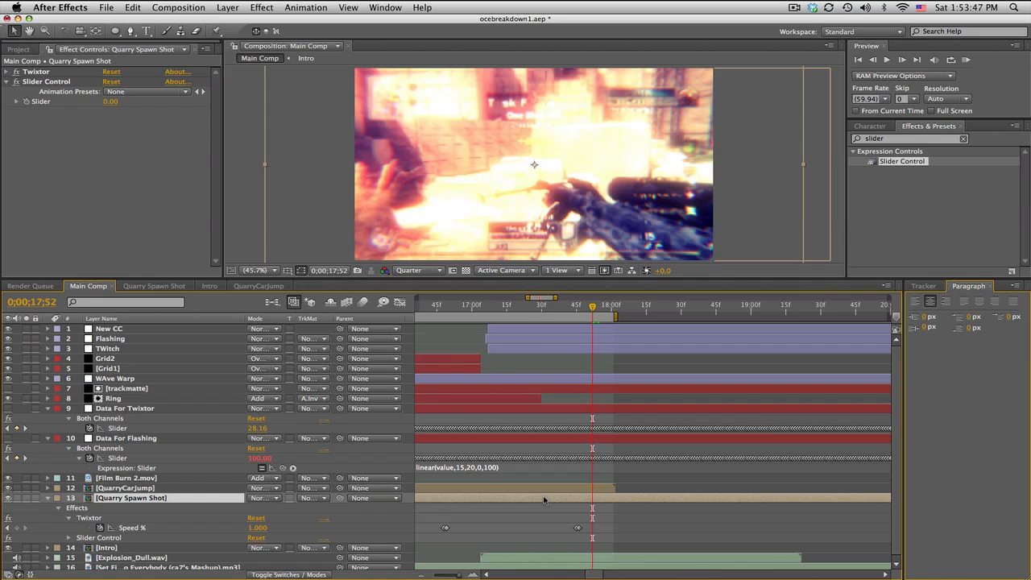
pyautogui.moveTo(595, 308); pyautogui.dragTo(606, 309)
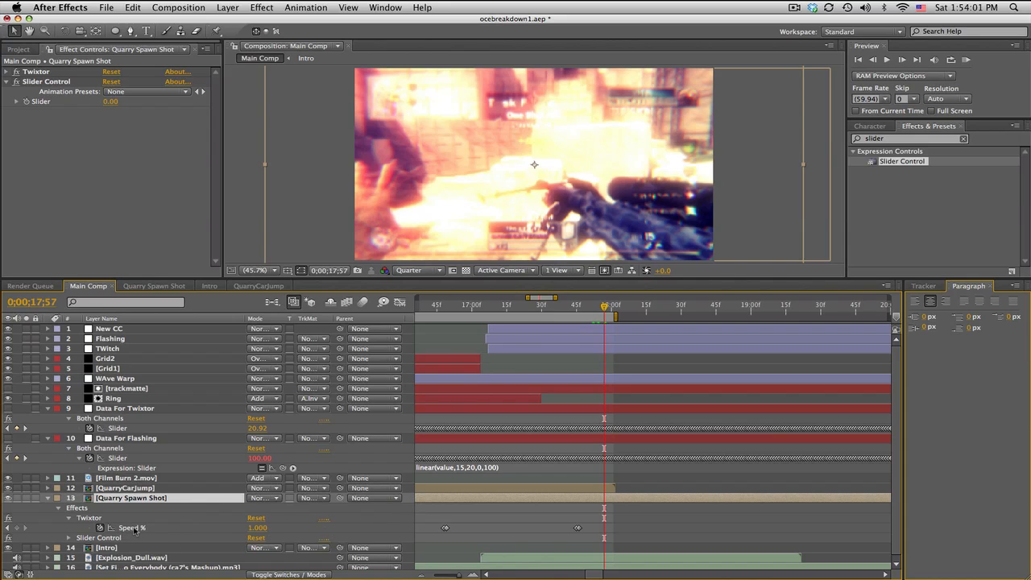
# Add an expression to the Quarry Spawn Shot layer's Twixtor Speed % starting with test=effect("Slider Control")("Slider"); linked to its Slider Control.
pyautogui.keyDown('alt'); pyautogui.click(100, 527); pyautogui.keyUp('alt')
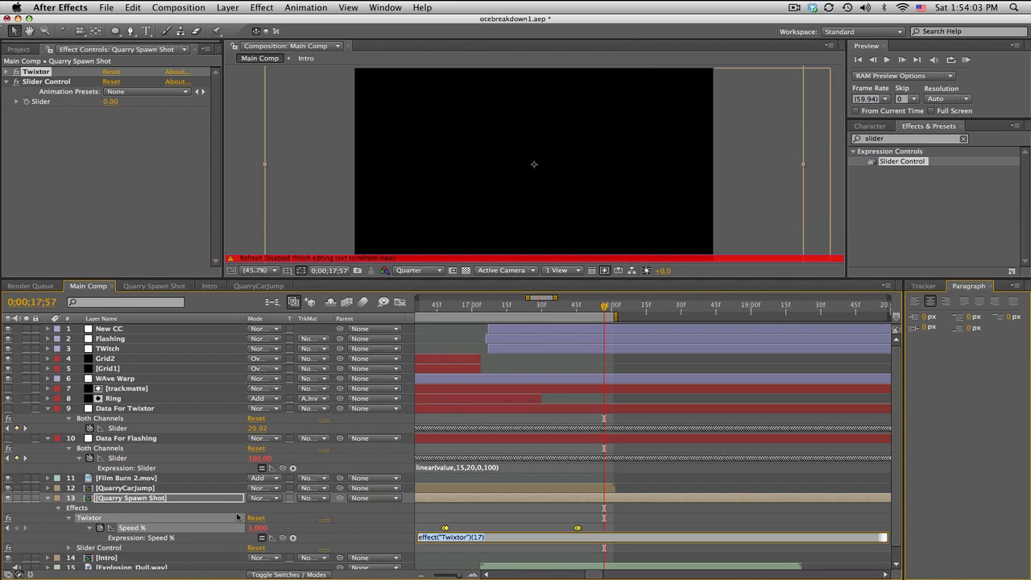
pyautogui.moveTo(567, 542); pyautogui.dragTo(567, 560)
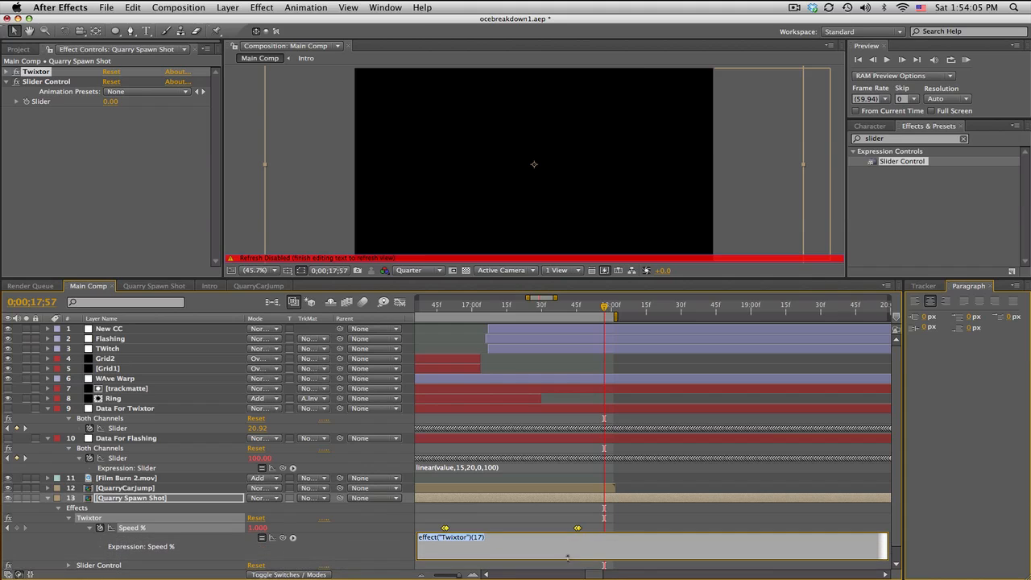
pyautogui.click(592, 275)
pyautogui.moveTo(593, 274); pyautogui.dragTo(592, 223)
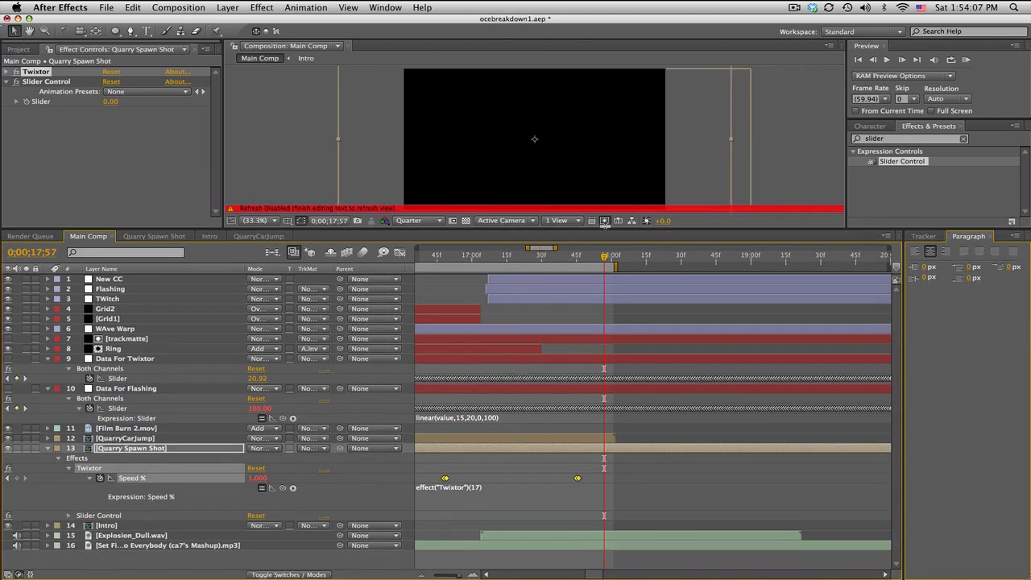
pyautogui.click(521, 494)
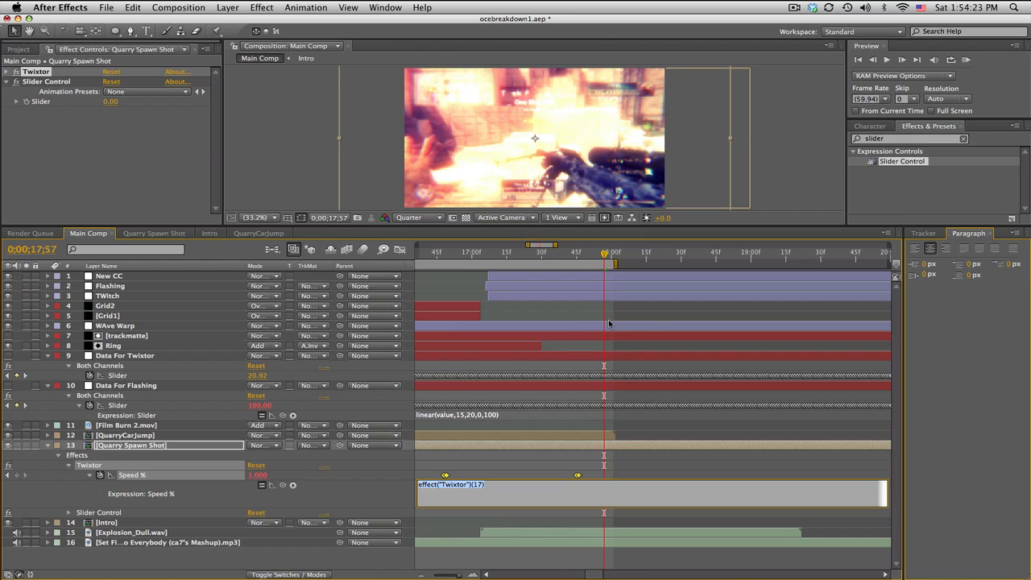
pyautogui.write('test=')
pyautogui.moveTo(282, 485); pyautogui.dragTo(50, 103)
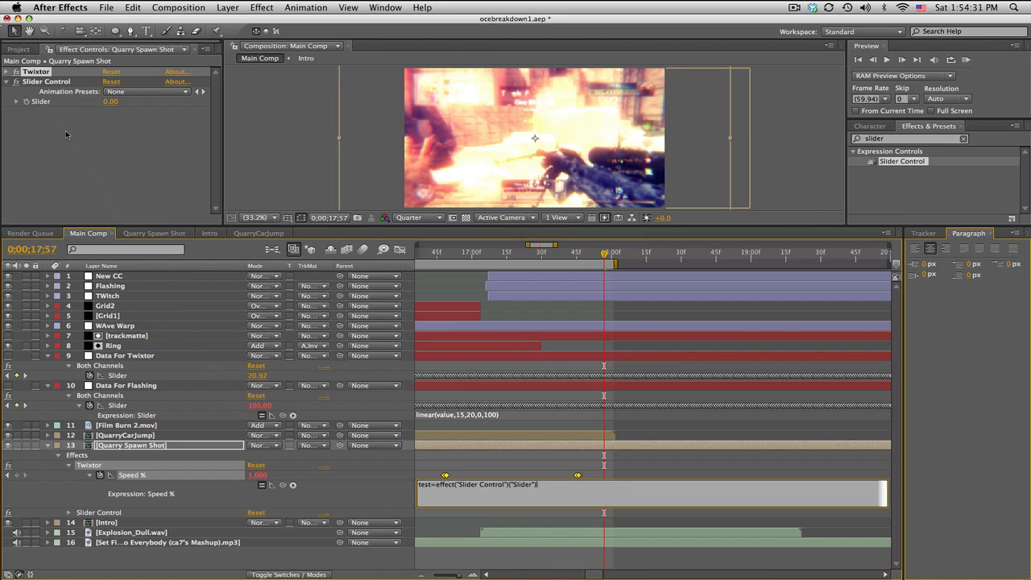
pyautogui.write(';')
pyautogui.press('Return')
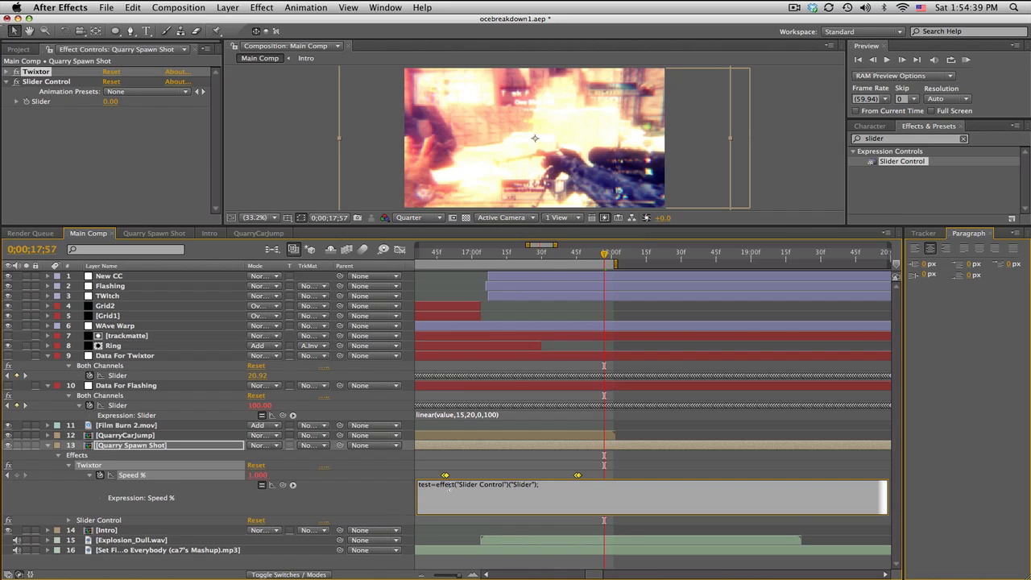
# Add the condition if(test==0) returning value; to the Speed % expression on new lines.
pyautogui.write('if(test==0')
pyautogui.moveTo(438, 492); pyautogui.dragTo(459, 494)
pyautogui.click(459, 494)
pyautogui.press('Return')
pyautogui.write('value;')
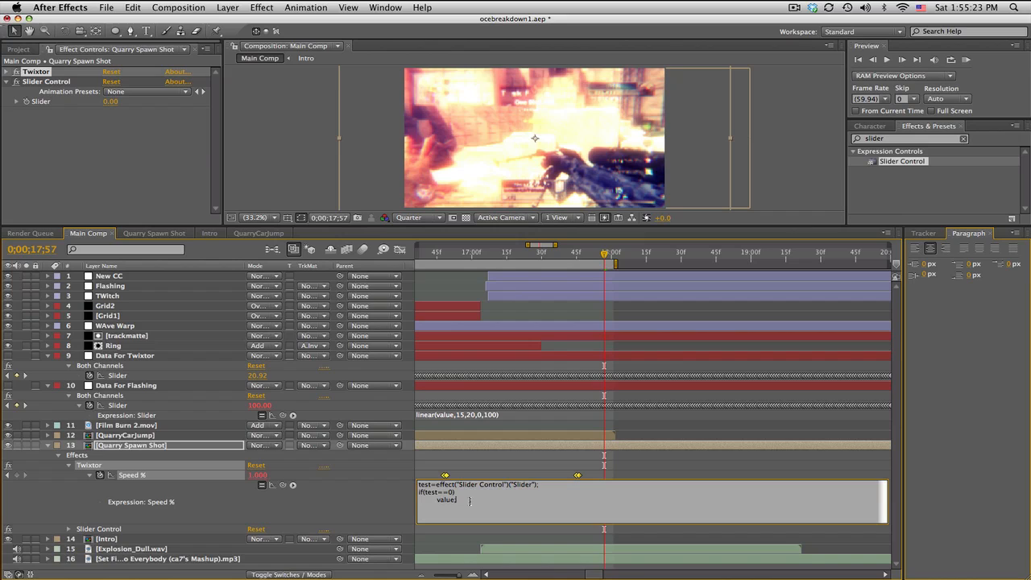
# Complete the Speed % expression with if(test==1) returning the linked Data For Twixtor Both Channels slider, ending in a semicolon.
pyautogui.press('Return')
pyautogui.write('if')
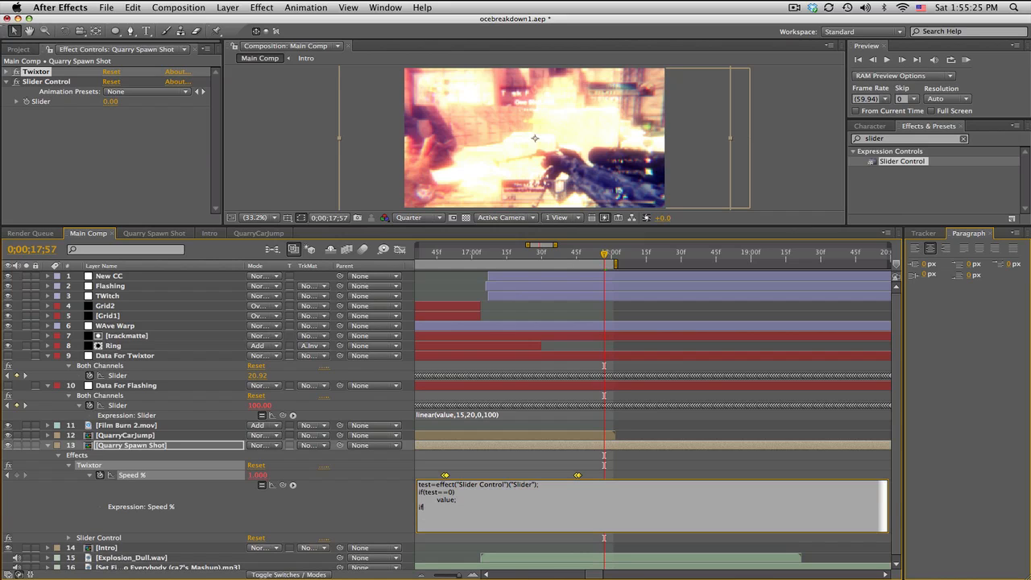
pyautogui.write('(test==1)')
pyautogui.press('Return')
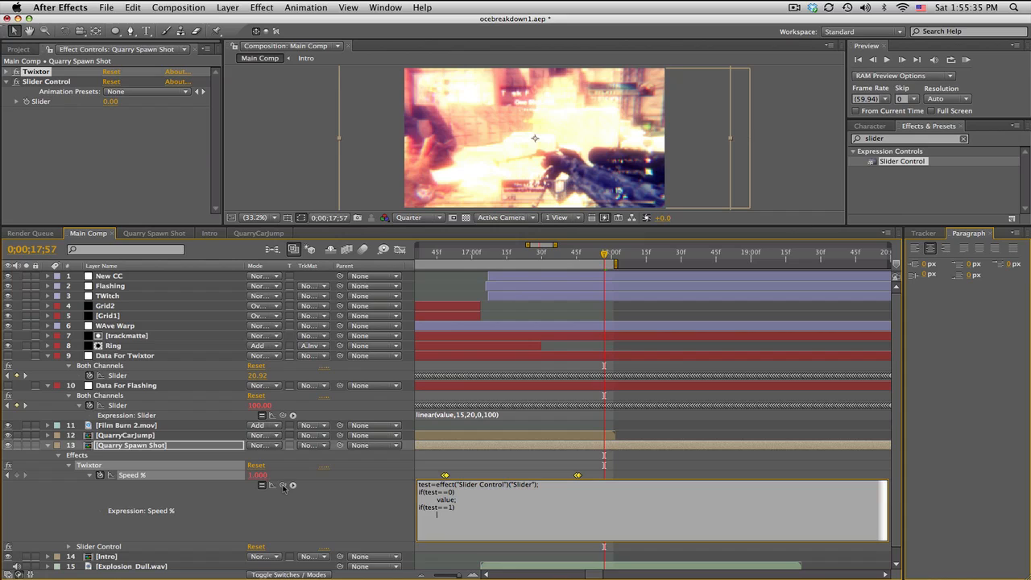
pyautogui.moveTo(283, 485); pyautogui.dragTo(127, 376)
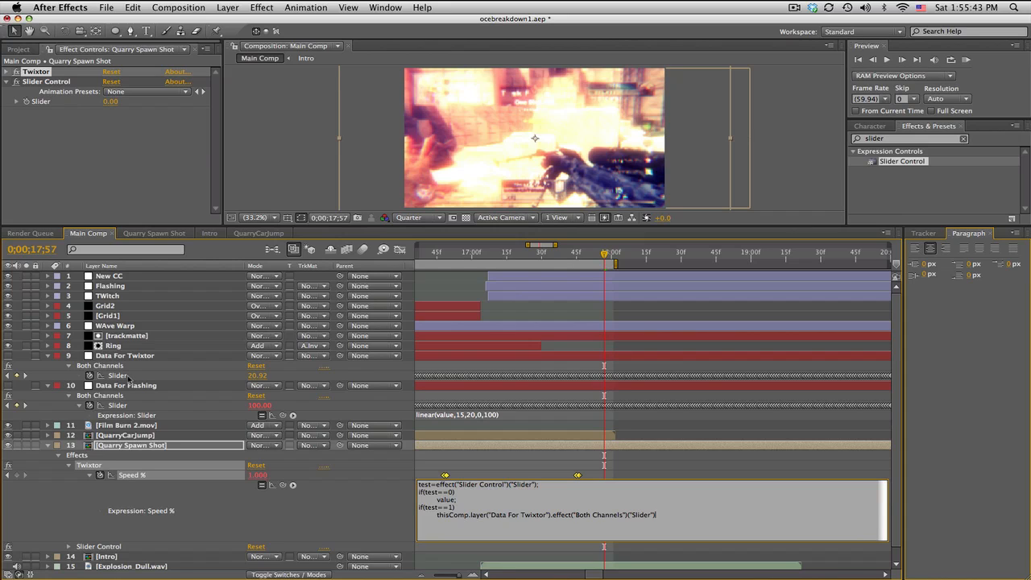
pyautogui.write(';')
pyautogui.click(546, 475)
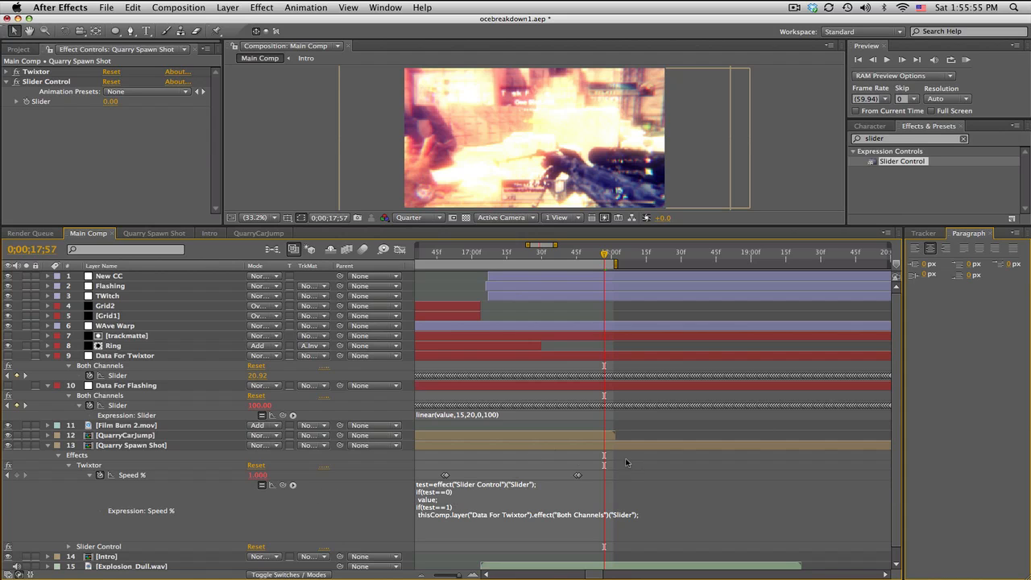
# Keyframe the Slider Control's Slider at 0;00;18;30 and set it to 1 one frame on, at 0;00;18;31.
pyautogui.moveTo(568, 256); pyautogui.dragTo(682, 253)
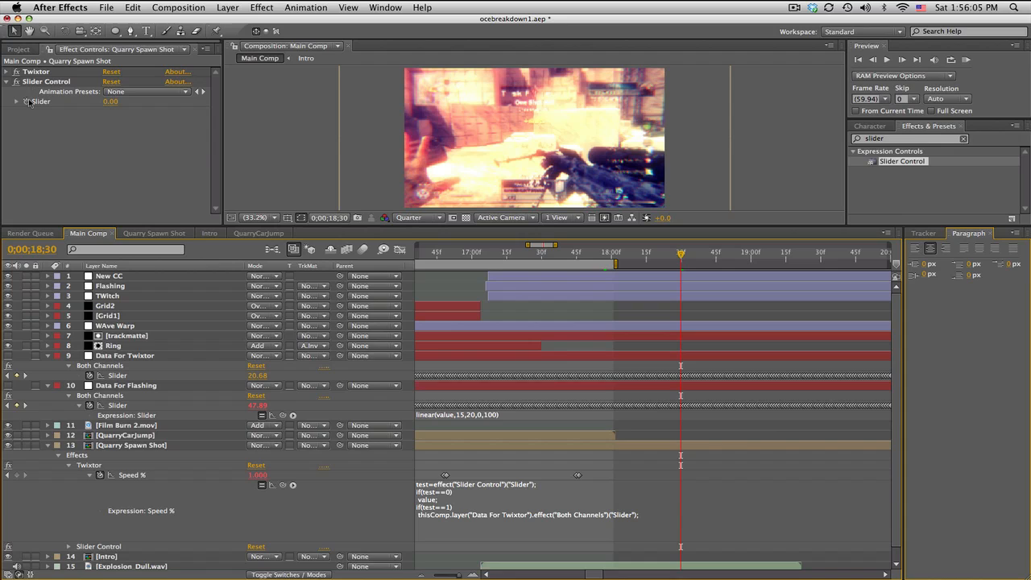
pyautogui.click(29, 103)
pyautogui.click(902, 61)
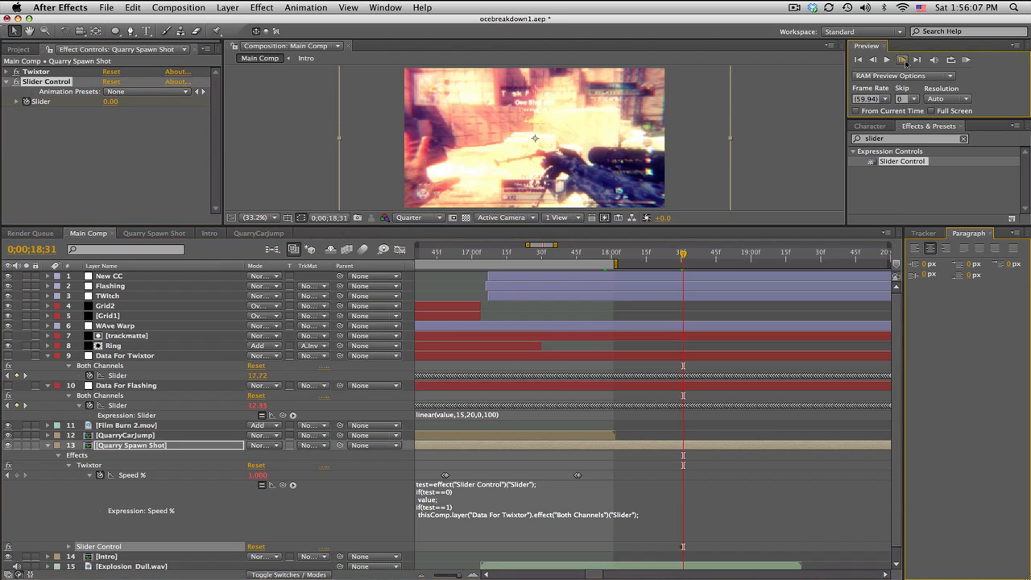
pyautogui.click(114, 102)
pyautogui.write('1')
pyautogui.press('Return')
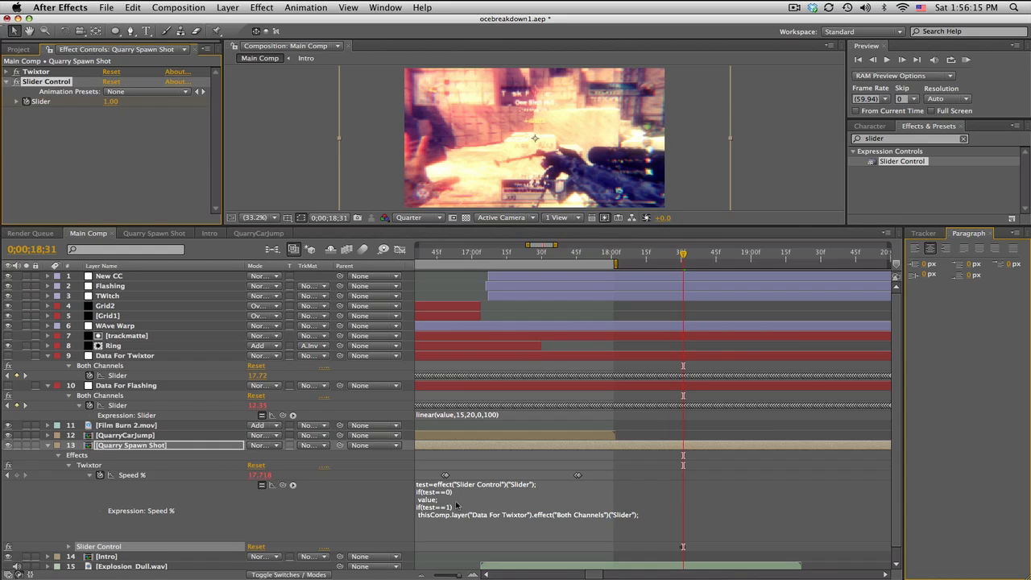
# Review the Speed % expression and check the footage at 0;00;19;26 against the Data For Twixtor slider.
pyautogui.click(451, 505)
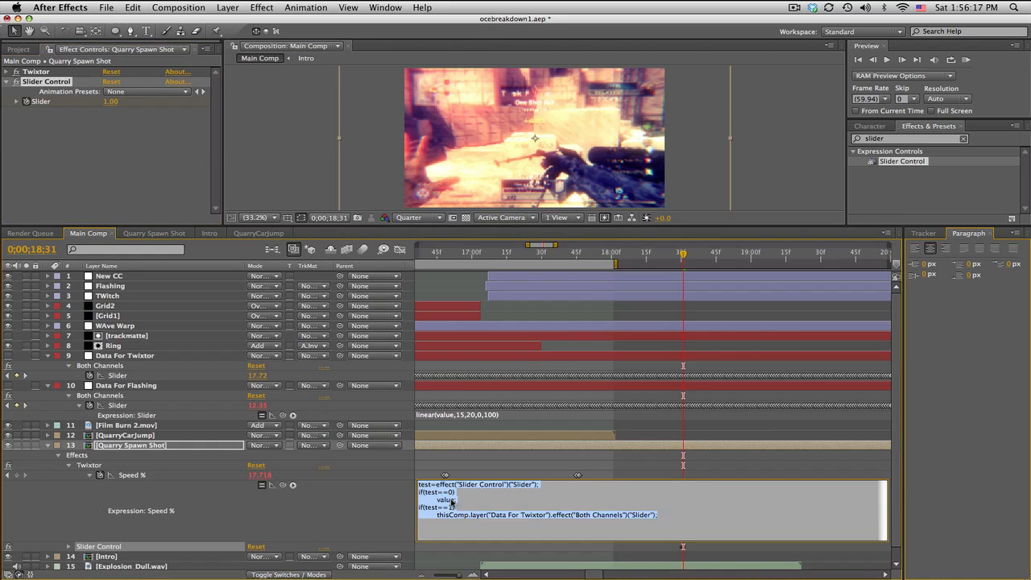
pyautogui.click(505, 514)
pyautogui.click(506, 475)
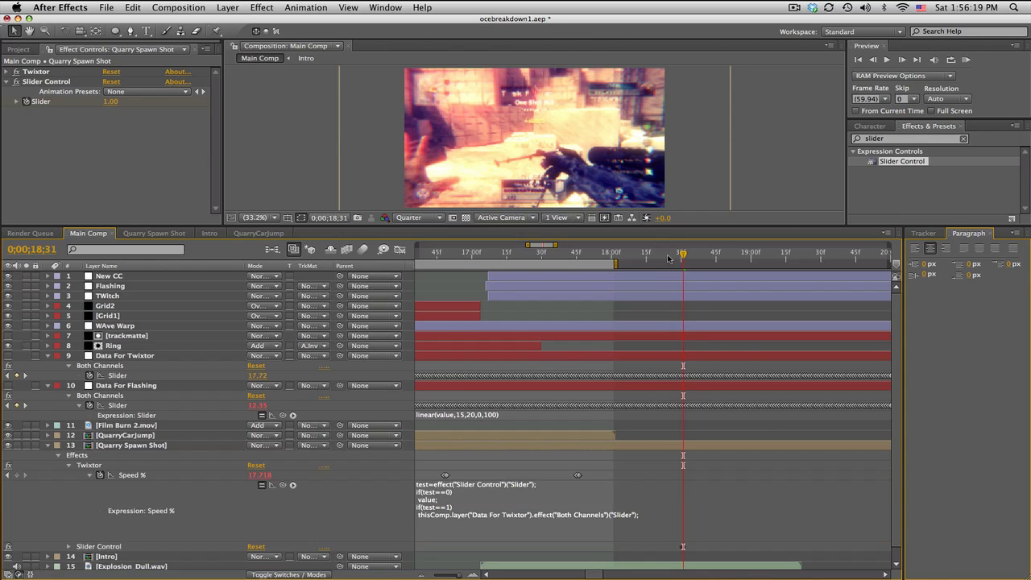
pyautogui.moveTo(683, 255); pyautogui.dragTo(812, 248)
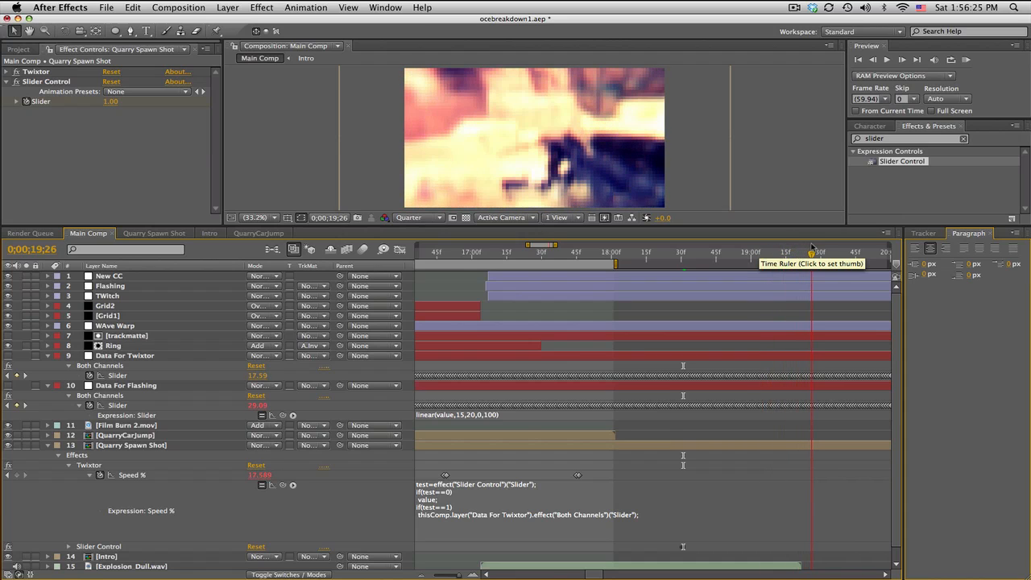
pyautogui.press('-')
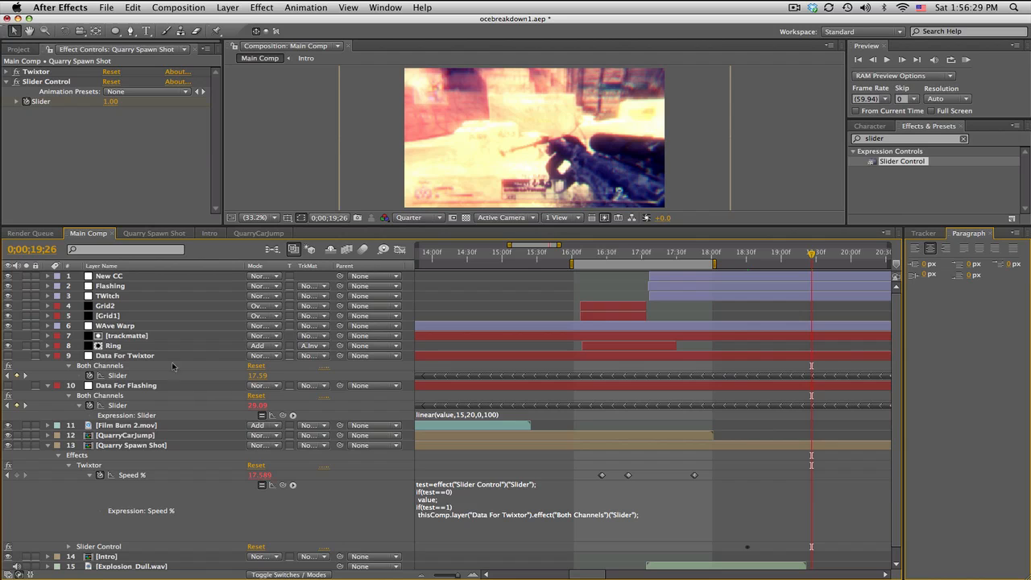
# Enable an expression on the Data For Twixtor layer's Both Channels Slider and show its curve in the Graph Editor around 0;00;19;26.
pyautogui.click(171, 357)
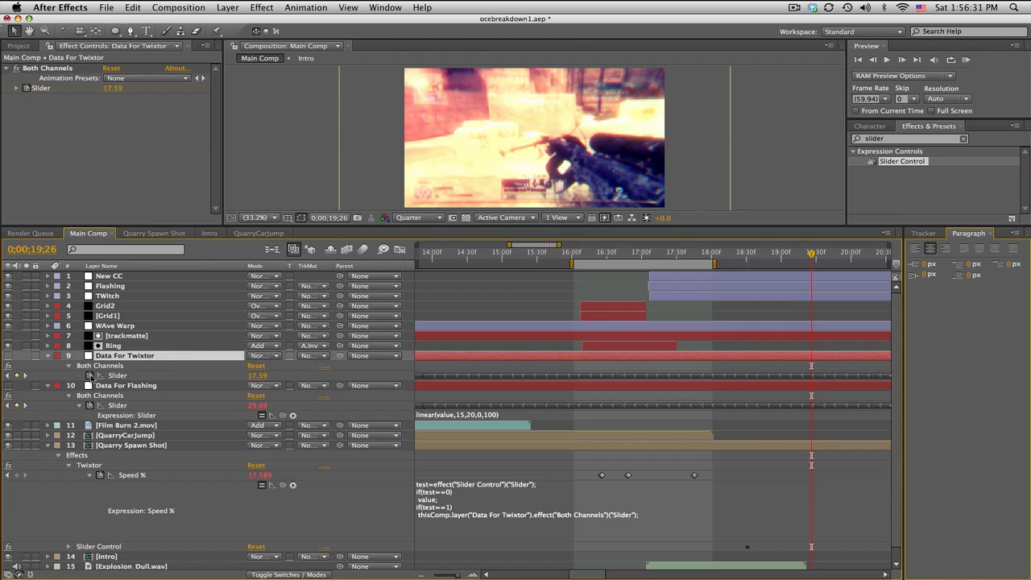
pyautogui.keyDown('alt'); pyautogui.click(90, 375); pyautogui.keyUp('alt')
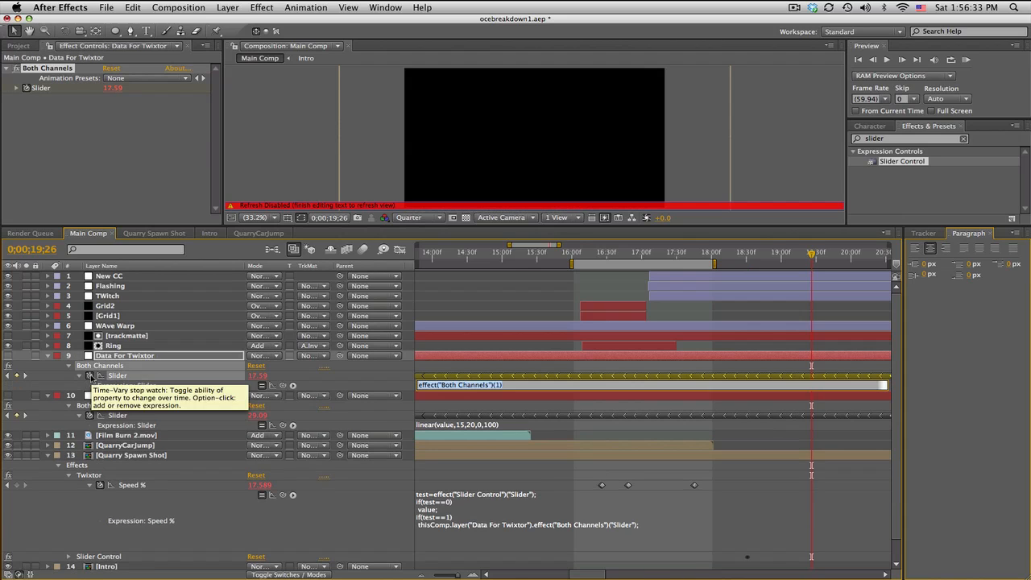
pyautogui.click(400, 251)
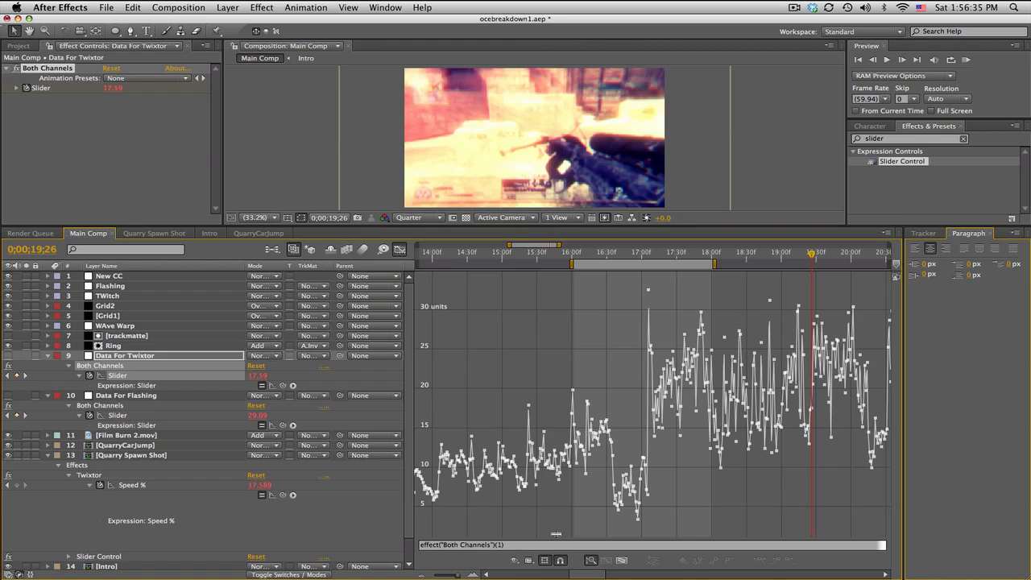
pyautogui.moveTo(533, 245); pyautogui.dragTo(547, 246)
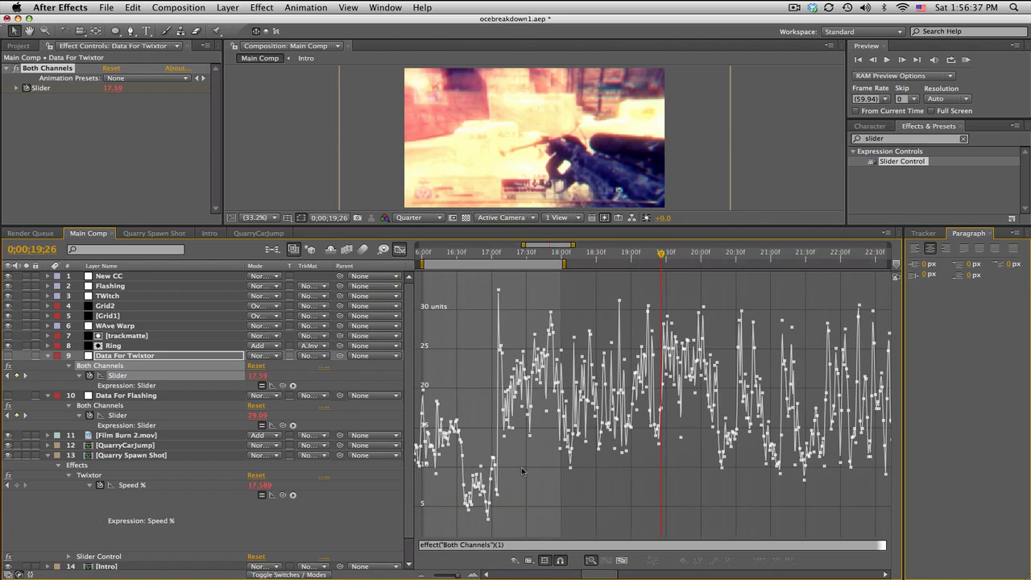
# Set the Data For Twixtor slider's expression to linear(value,25,26,1,500) and return to the layer bars.
pyautogui.click(471, 545)
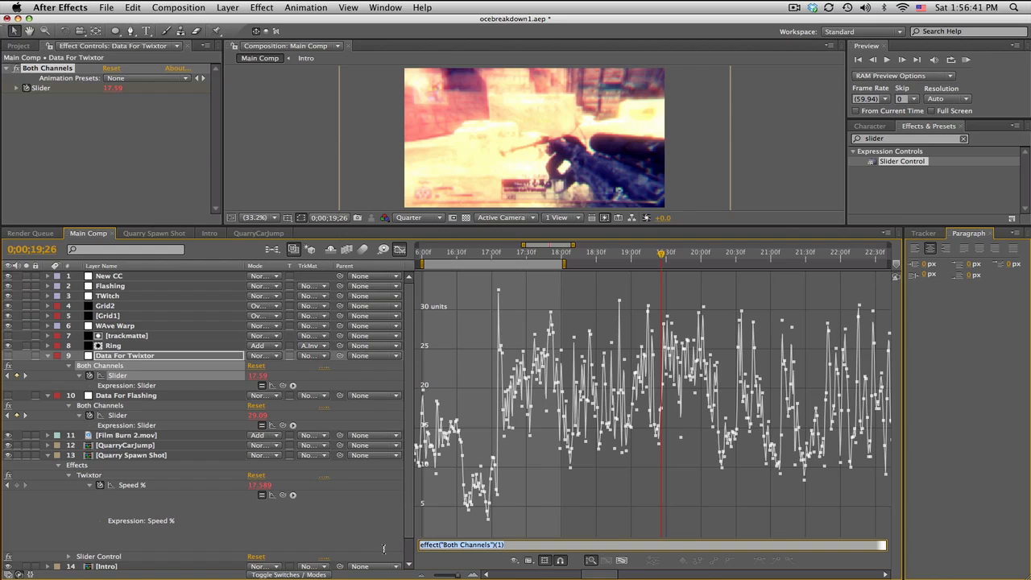
pyautogui.write('linear')
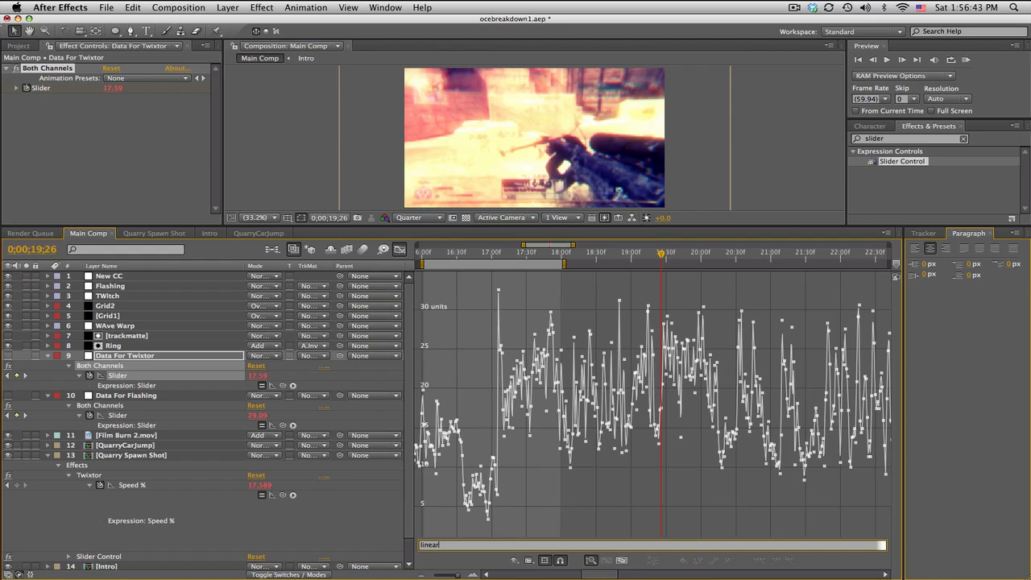
pyautogui.write('(value,')
pyautogui.moveTo(499, 358)
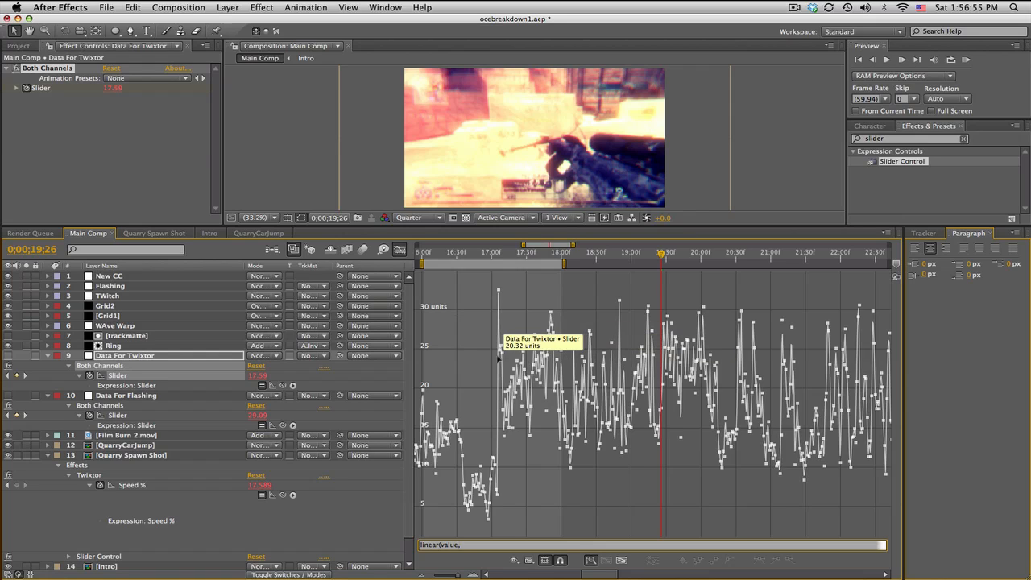
pyautogui.write(',')
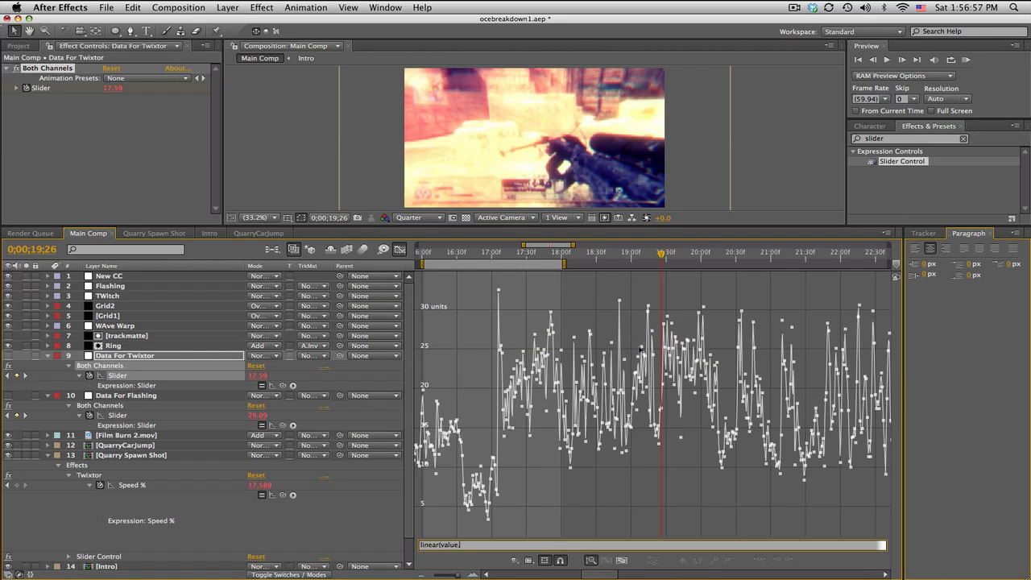
pyautogui.press('BackSpace')
pyautogui.write(')')
pyautogui.press('BackSpace')
pyautogui.write(',')
pyautogui.press('BackSpace')
pyautogui.write(',25,26,')
pyautogui.write('1')
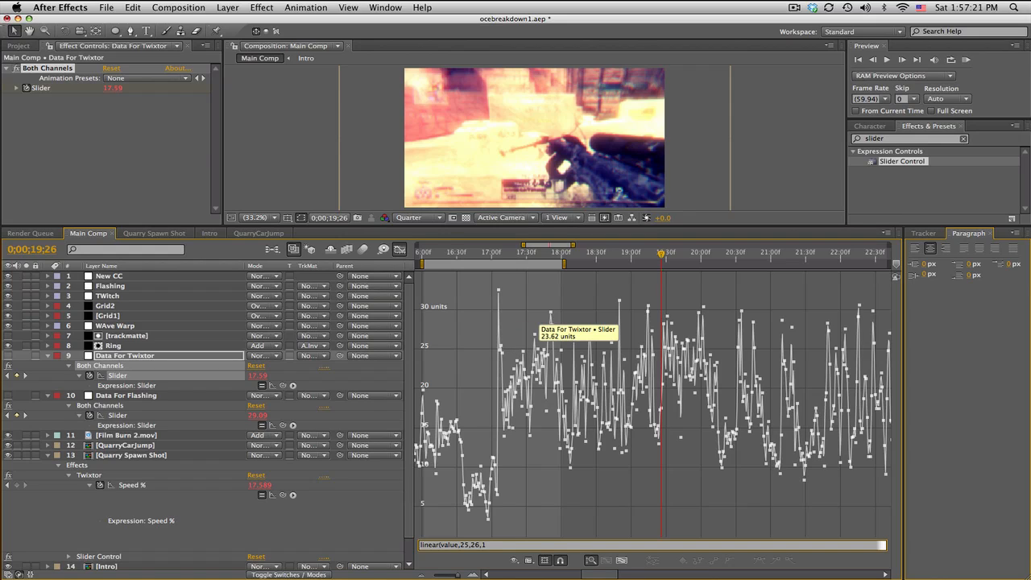
pyautogui.write(',)')
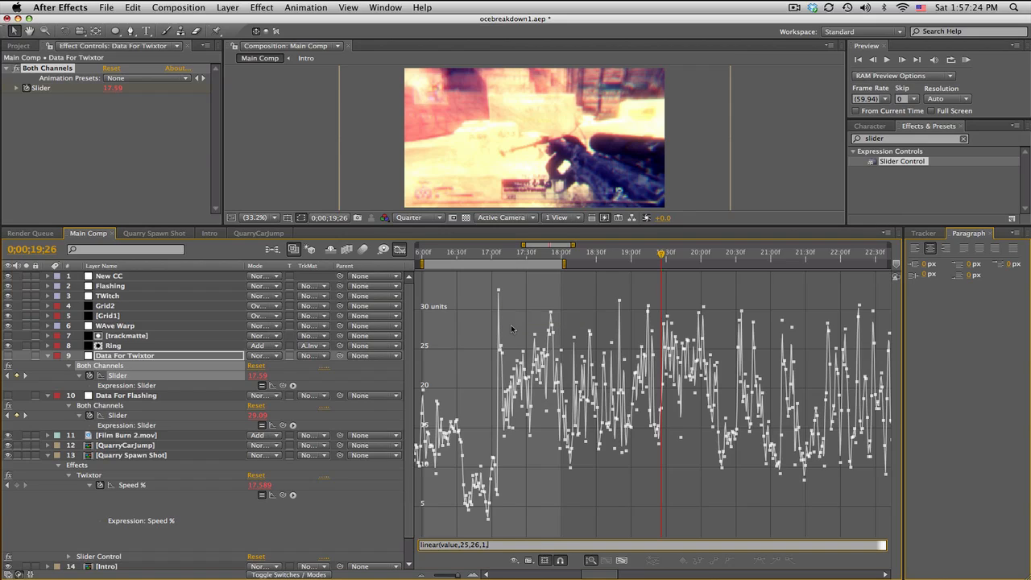
pyautogui.press('BackSpace')
pyautogui.write(',500)')
pyautogui.click(399, 250)
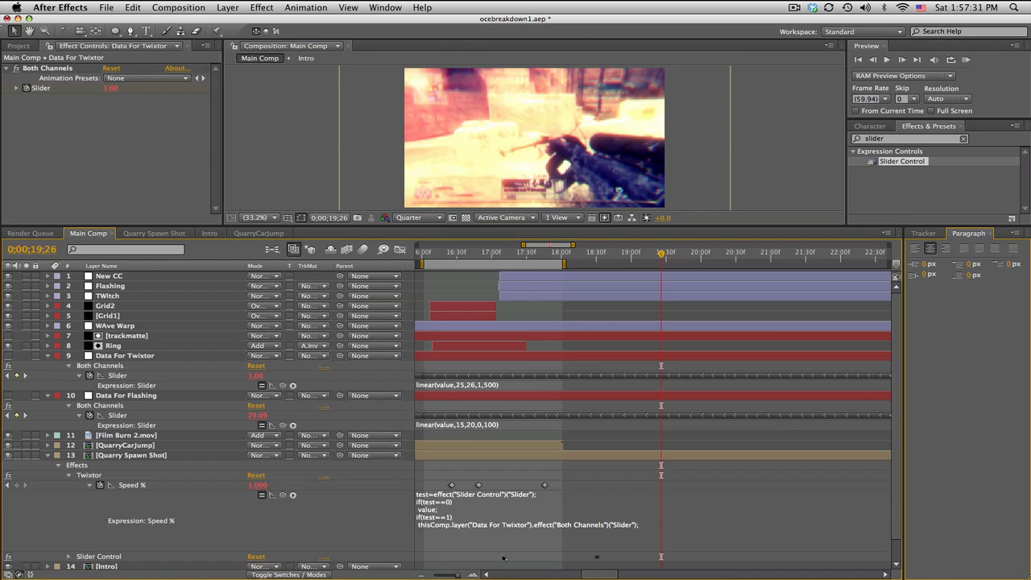
# Select the Quarry Spawn Shot layer at 0;00;18;08 and reveal its Slider Control keyframe beside the Speed % expression.
pyautogui.moveTo(522, 256); pyautogui.dragTo(567, 327)
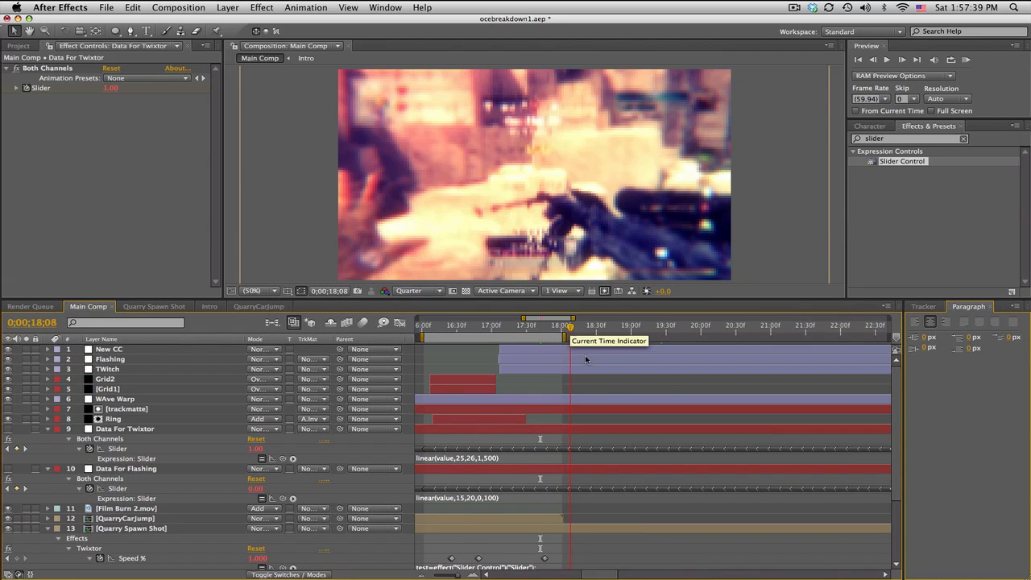
pyautogui.click(571, 328)
pyautogui.scroll(-3, 667, 495)
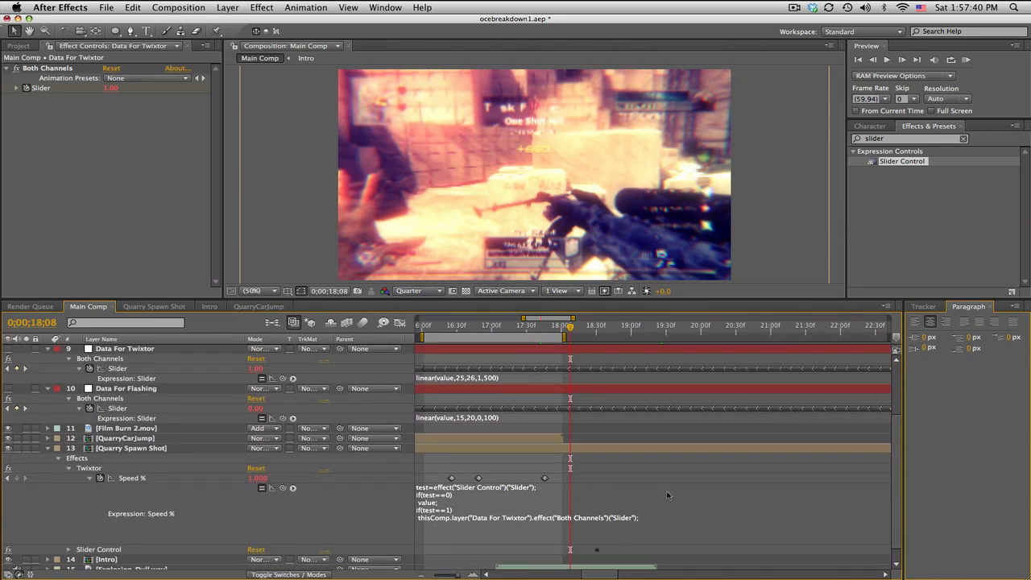
pyautogui.click(624, 449)
pyautogui.scroll(3, 623, 449)
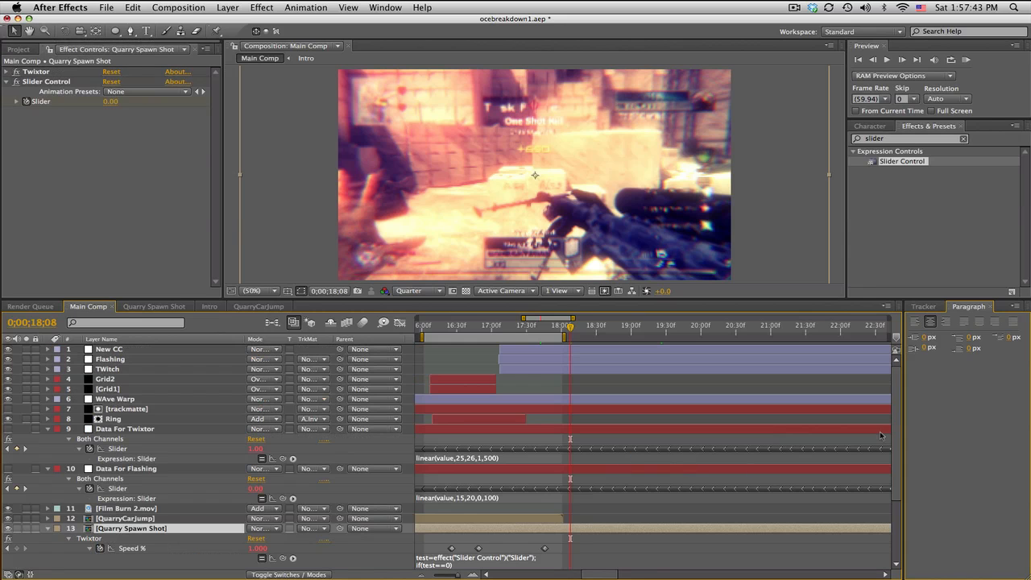
pyautogui.scroll(-3, 628, 539)
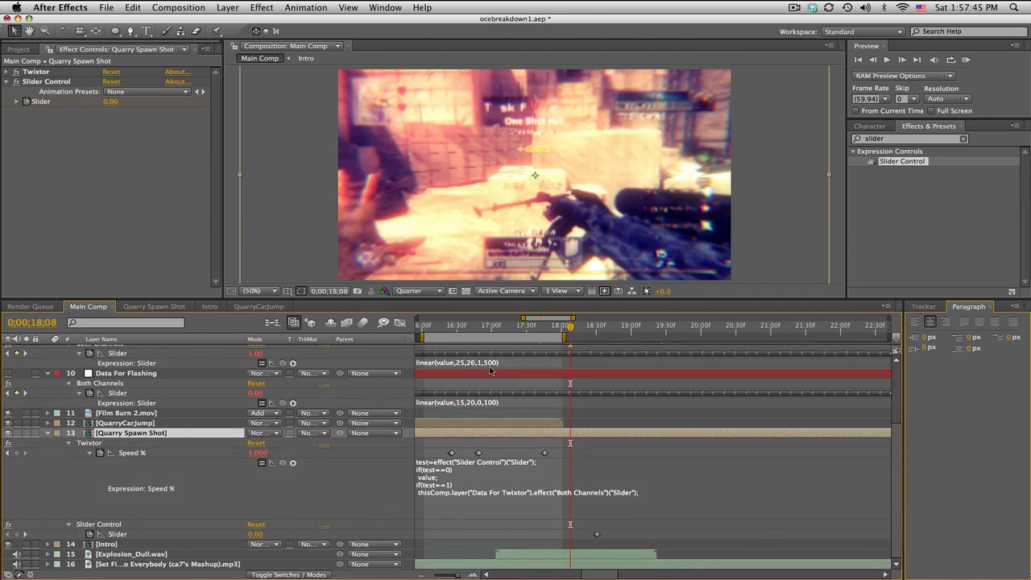
# Preview the retimed footage up to 0;00;20;15 and examine the Speed % value with the Data For Twixtor expression.
pyautogui.moveTo(574, 328); pyautogui.dragTo(717, 330)
pyautogui.click(614, 329)
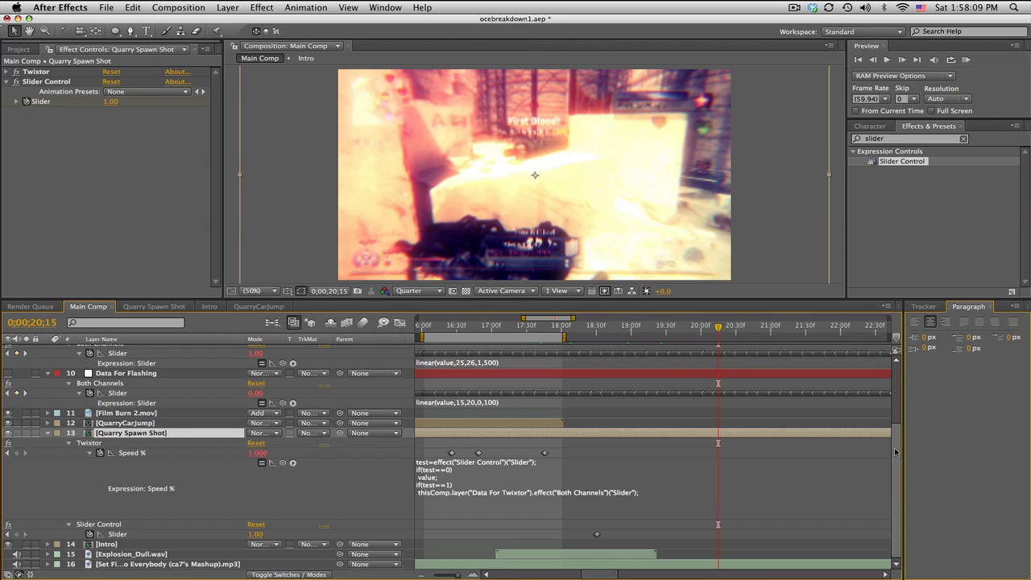
pyautogui.scroll(3, 690, 429)
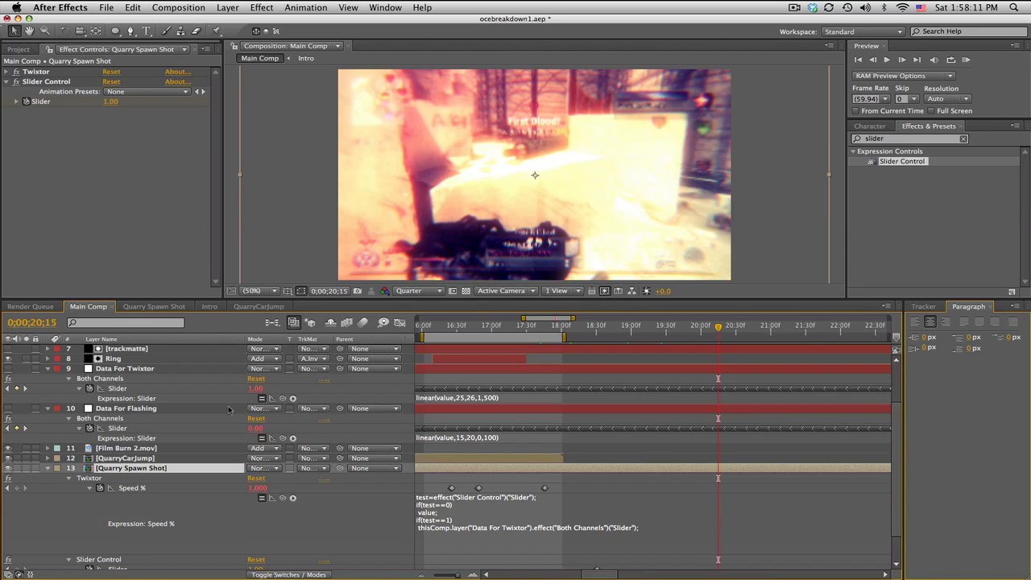
# Scrub from about 0;00;17;00 to 0;00;19;29 and compare Speed % before and after the Quarry Spawn Shot Slider Control keyframe.
pyautogui.scroll(-3, 895, 448)
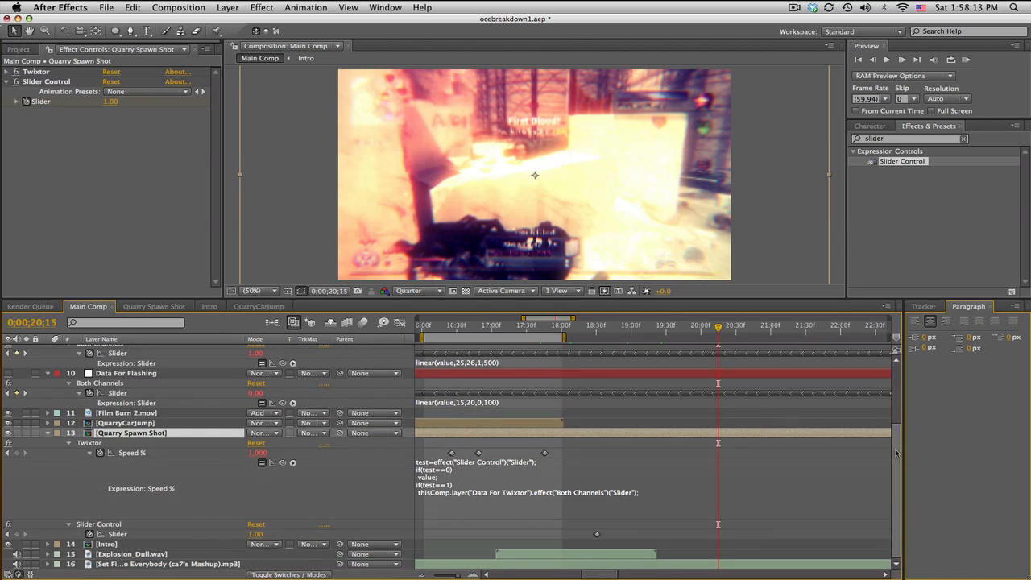
pyautogui.click(506, 326)
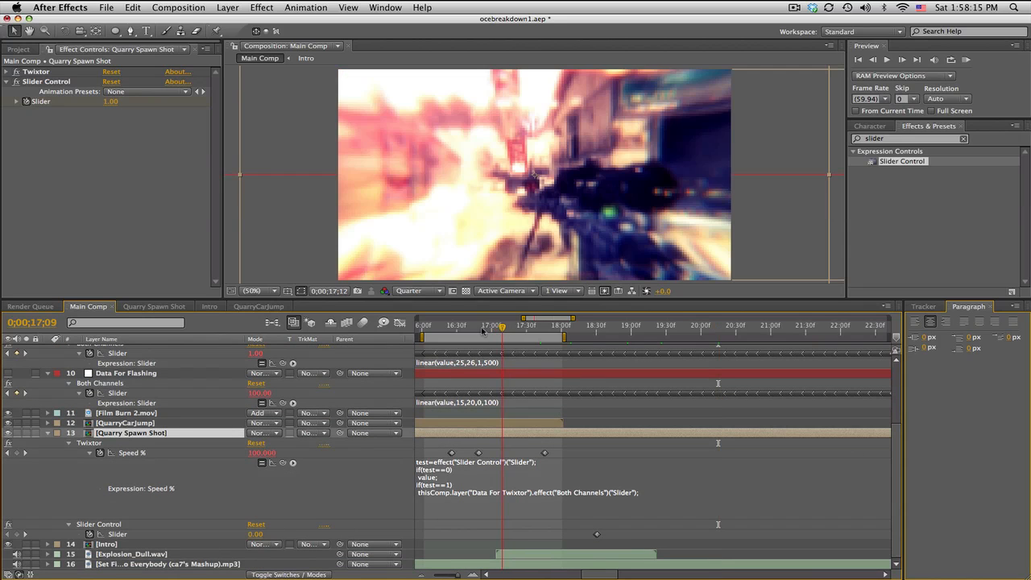
pyautogui.click(473, 327)
pyautogui.moveTo(473, 331); pyautogui.dragTo(558, 333)
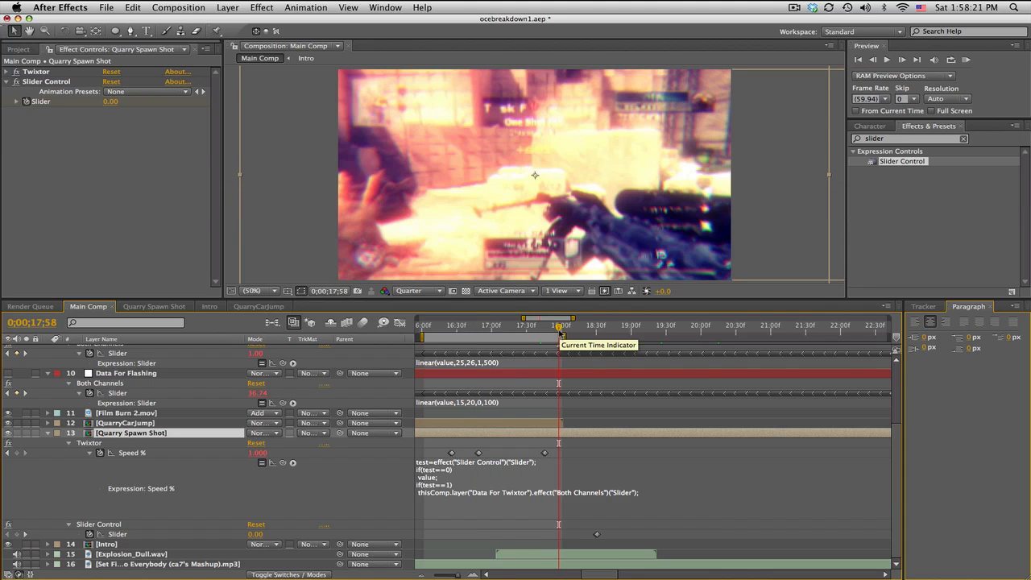
pyautogui.moveTo(560, 332); pyautogui.dragTo(617, 330)
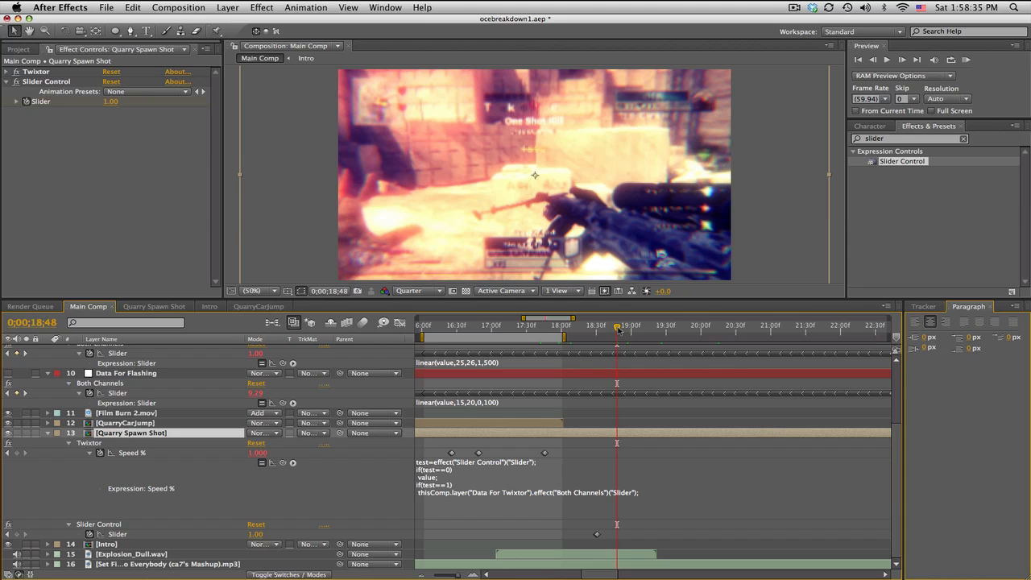
pyautogui.moveTo(617, 329); pyautogui.dragTo(664, 333)
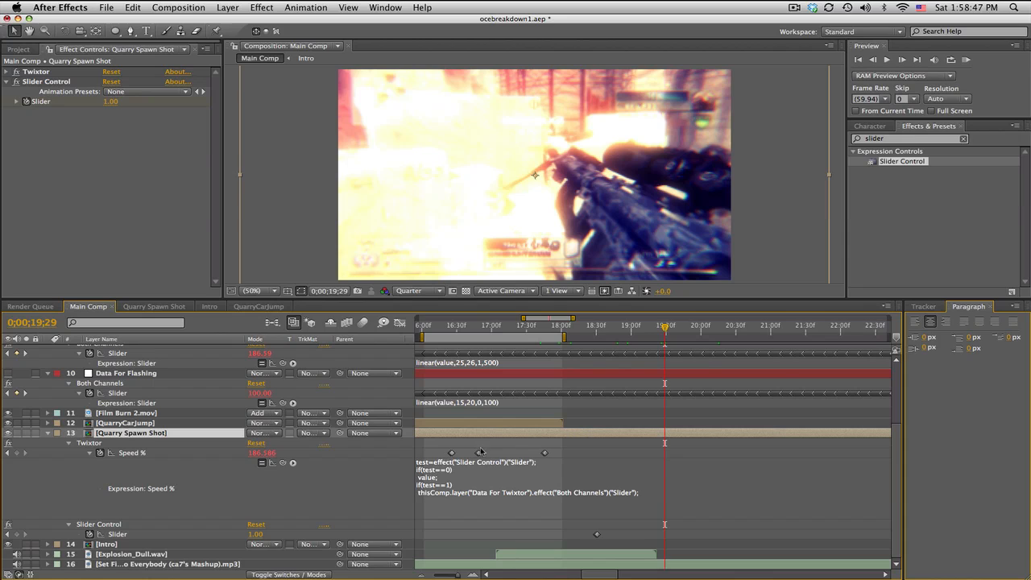
# Open the Speed % expression text to review its two if conditions, and close it without editing.
pyautogui.click(512, 481)
pyautogui.click(686, 497)
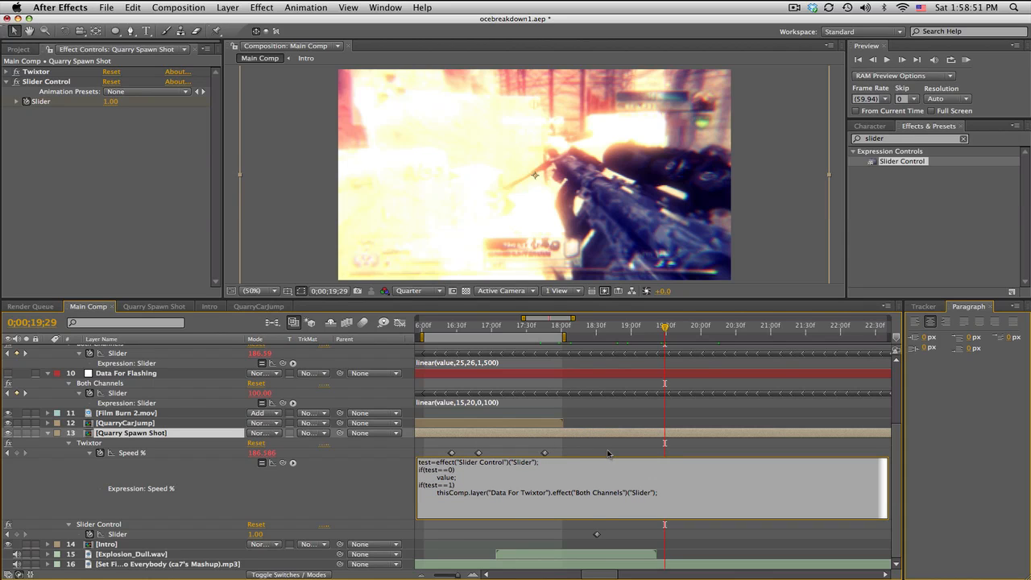
pyautogui.click(608, 453)
# Widen the visible time range back to the composition's start and scrub through the Intro section past 0;00;07;57.
pyautogui.moveTo(540, 325); pyautogui.dragTo(417, 319)
pyautogui.click(512, 329)
pyautogui.moveTo(511, 328); pyautogui.dragTo(583, 330)
pyautogui.click(596, 329)
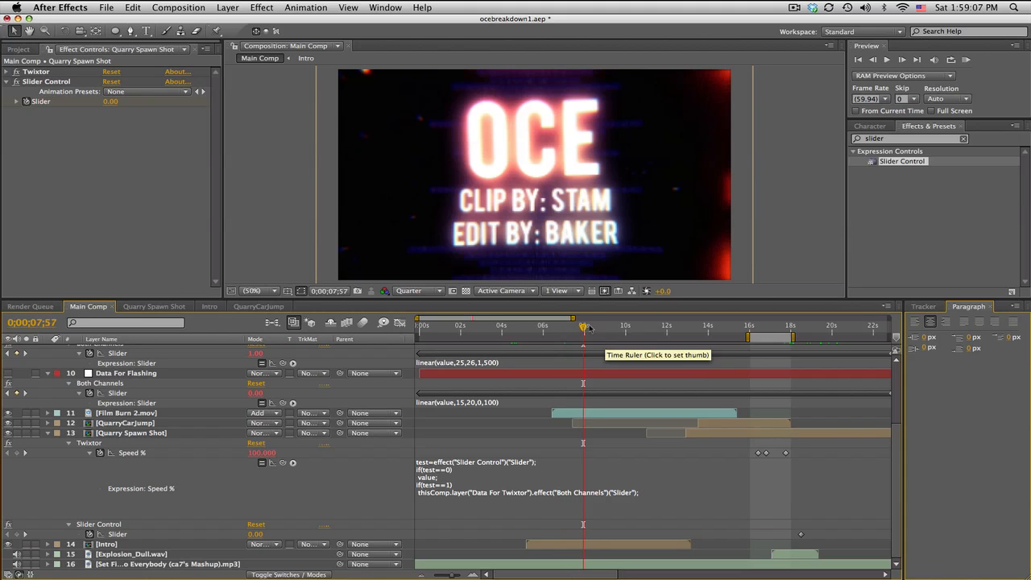
pyautogui.moveTo(597, 328); pyautogui.dragTo(701, 325)
# Bring the 8 to 30 second range into view and scrub between 0;00;16;34 and 0;00;21;16 to examine the Speed % changes.
pyautogui.moveTo(533, 320); pyautogui.dragTo(610, 325)
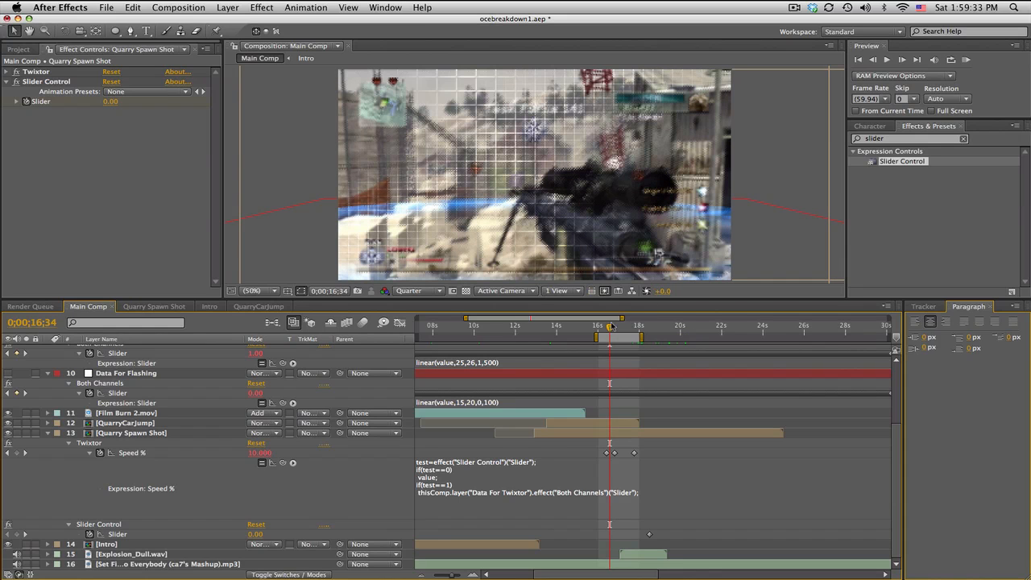
pyautogui.moveTo(609, 327); pyautogui.dragTo(710, 330)
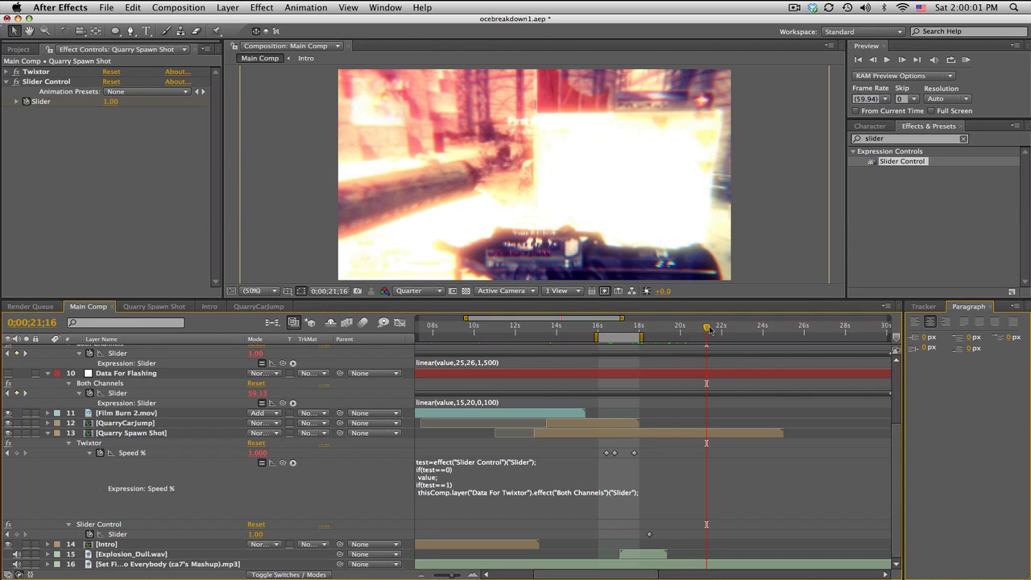
pyautogui.moveTo(609, 329); pyautogui.dragTo(620, 328)
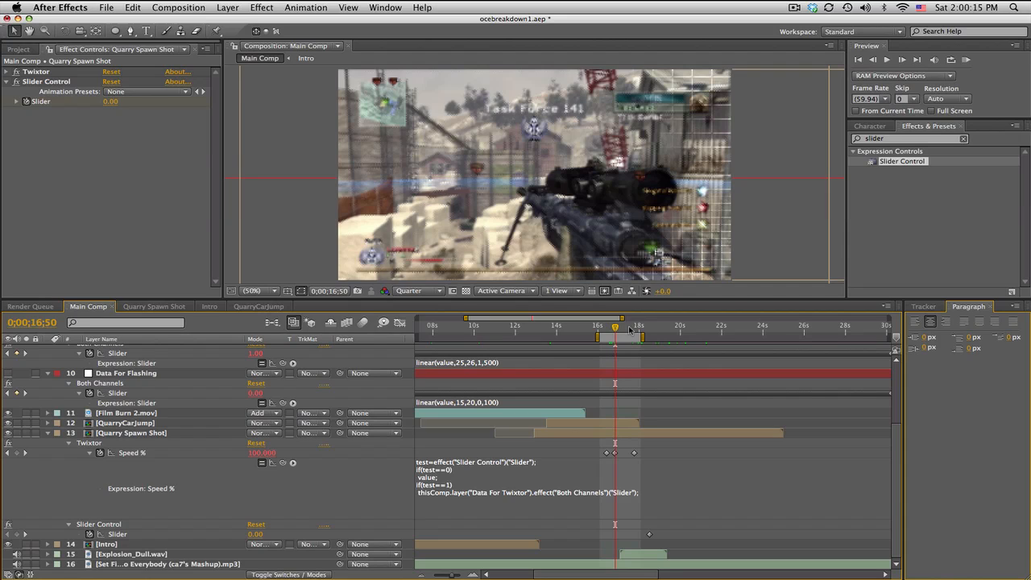
pyautogui.moveTo(629, 328); pyautogui.dragTo(669, 328)
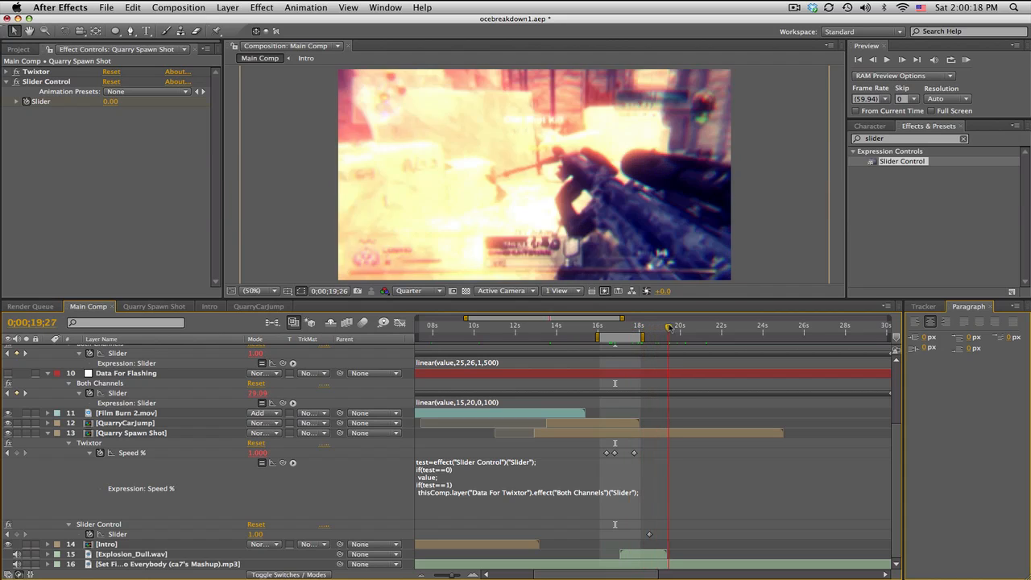
# Review the selected Quarry Spawn Shot layer's Speed % expression and scrub to 0;00;19;15 to check the audio-driven speed.
pyautogui.click(619, 436)
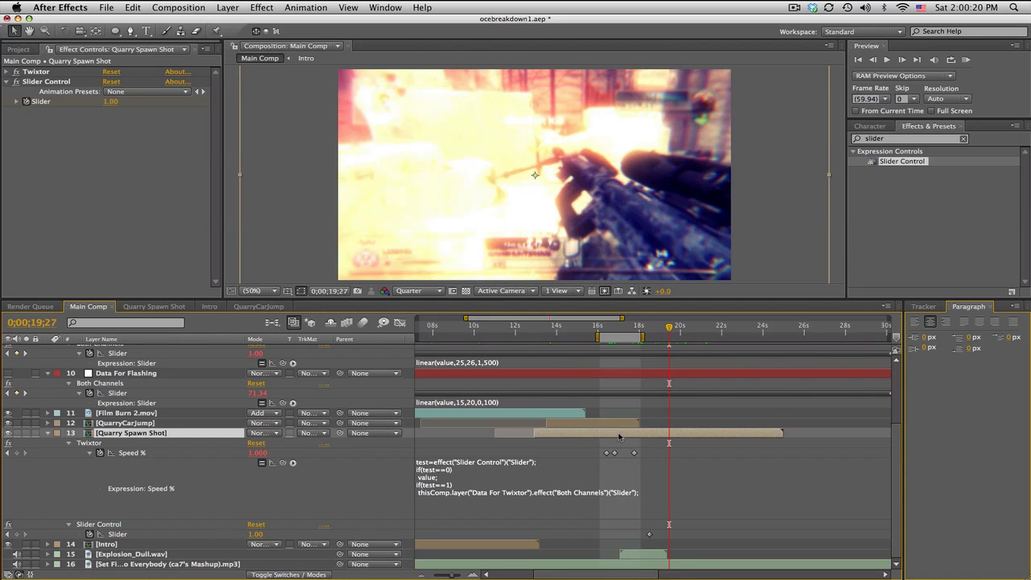
pyautogui.click(512, 494)
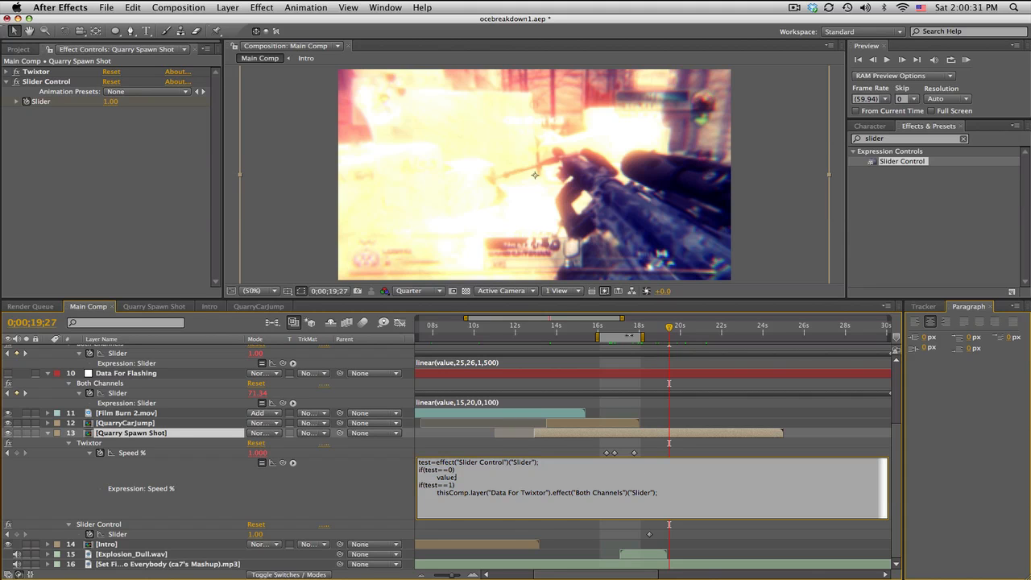
pyautogui.click(626, 328)
pyautogui.moveTo(627, 327); pyautogui.dragTo(689, 331)
pyautogui.click(666, 330)
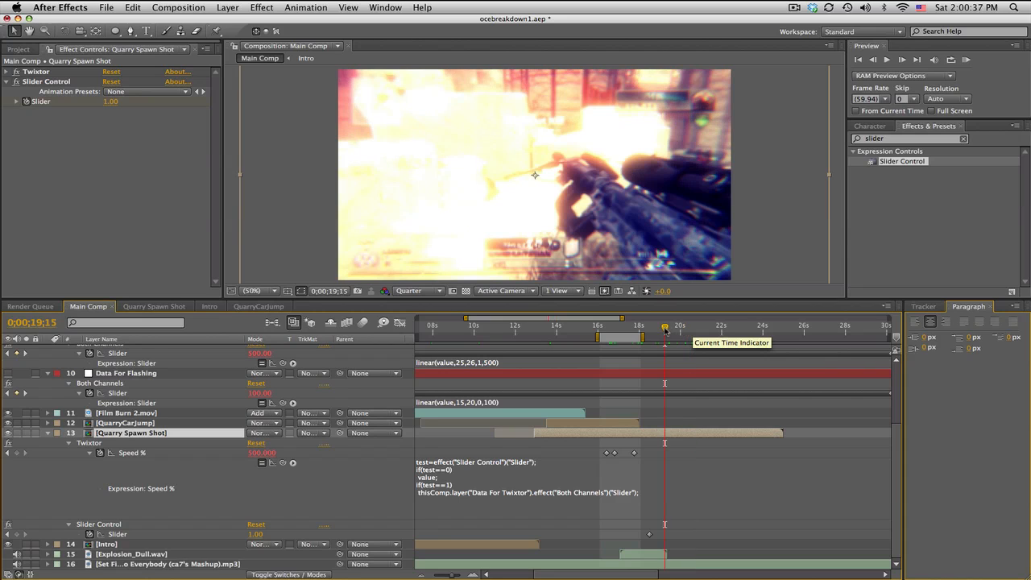